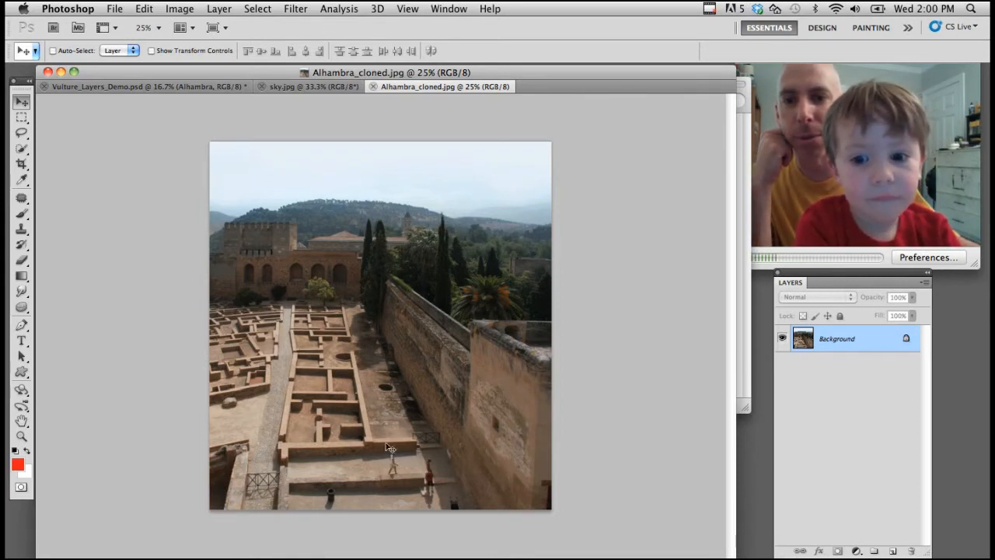
Switch to Vulture_Layers_Demo.psd and delete the texture, Color Fill 2 and Alhambra layers.
left_click(173, 88)
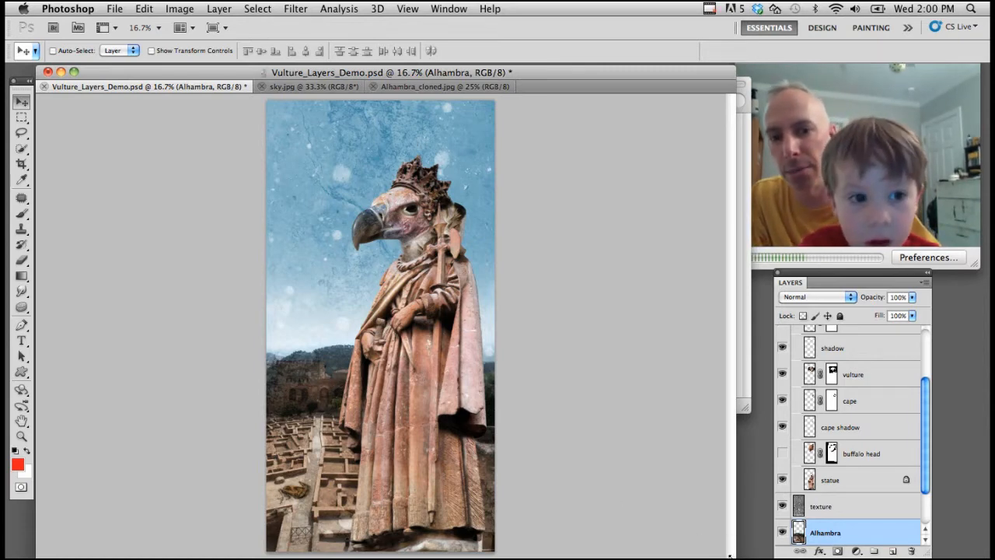
left_click_drag(733, 558, 732, 553)
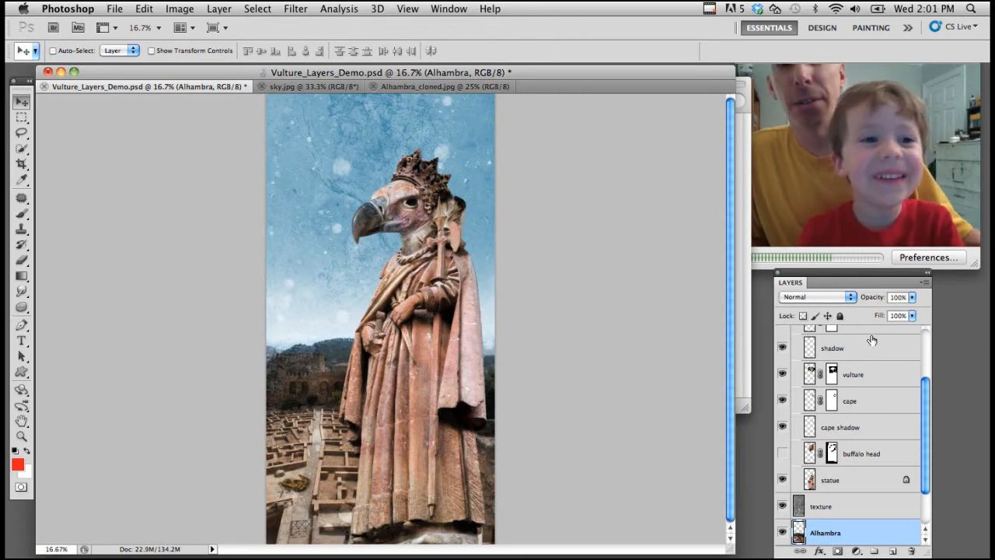
left_click_drag(930, 405, 930, 423)
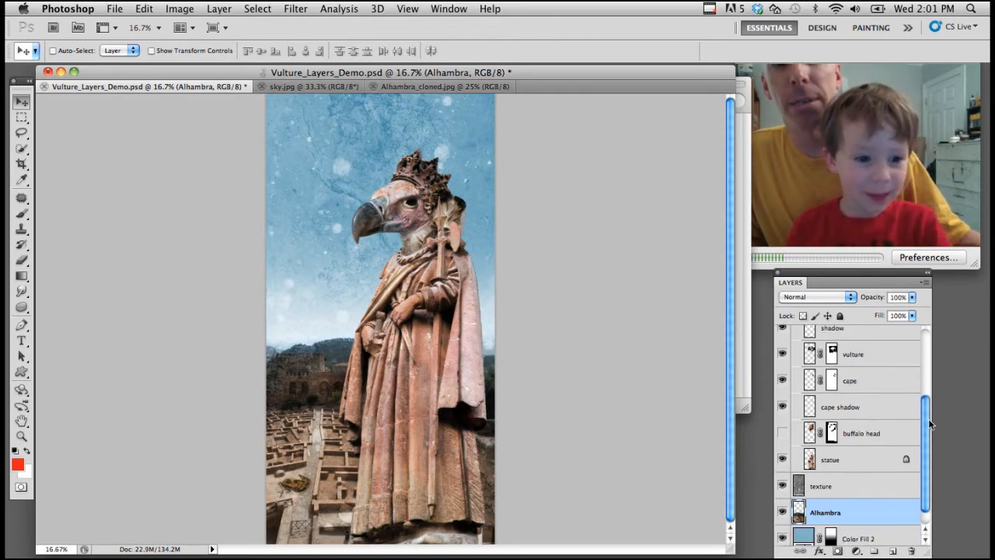
left_click_drag(880, 489, 912, 550)
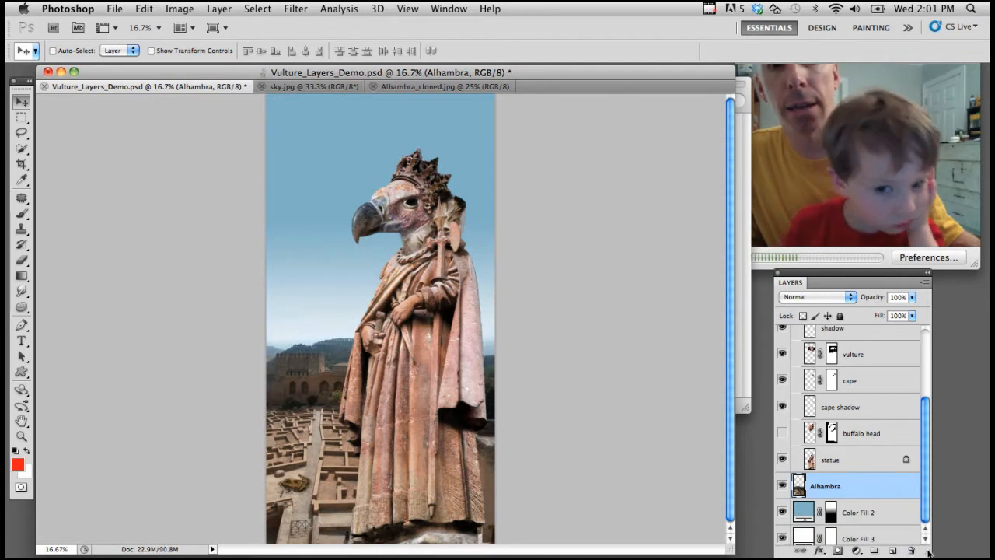
scroll(926, 487, "down", 1)
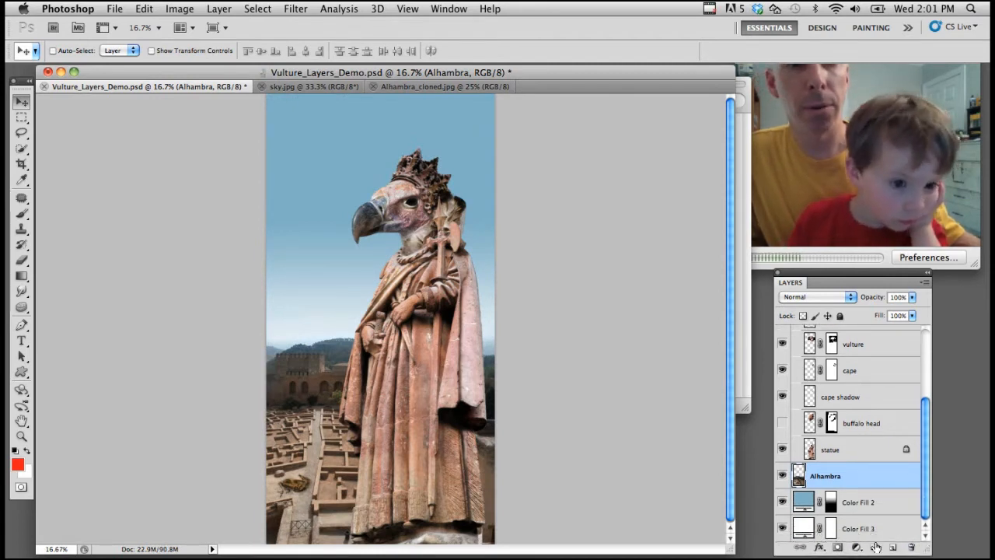
left_click_drag(880, 526, 910, 547)
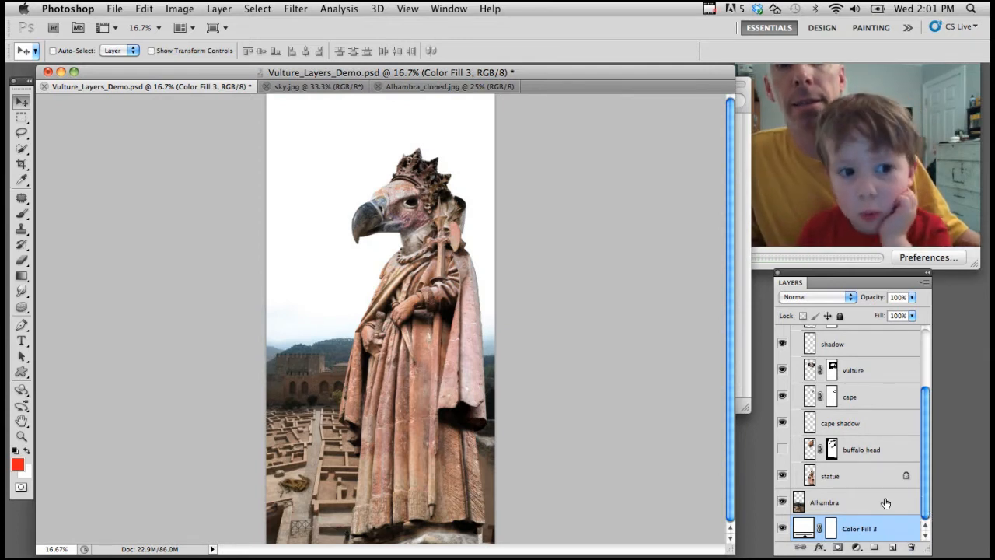
left_click_drag(866, 502, 909, 547)
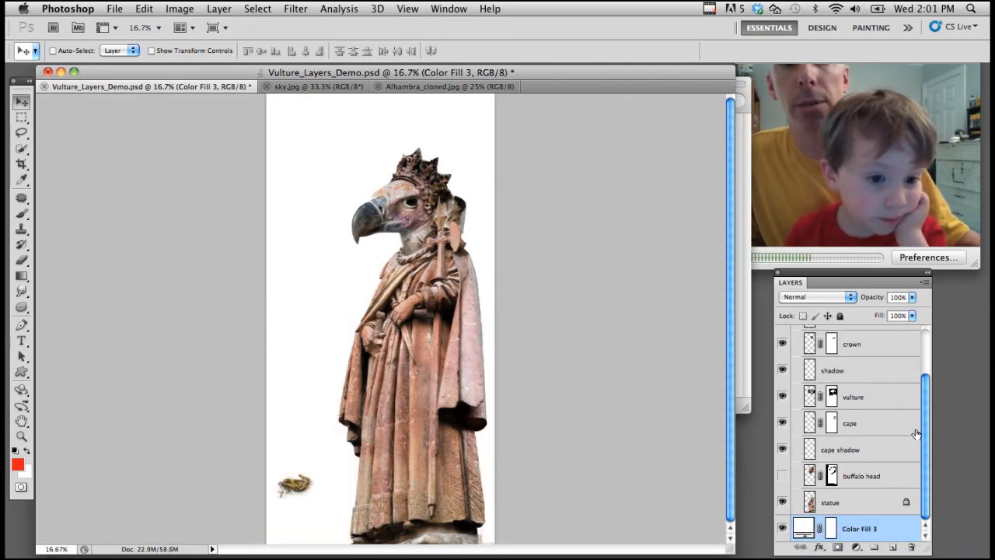
Hide the bird layer above the statue group.
left_click_drag(923, 425, 931, 377)
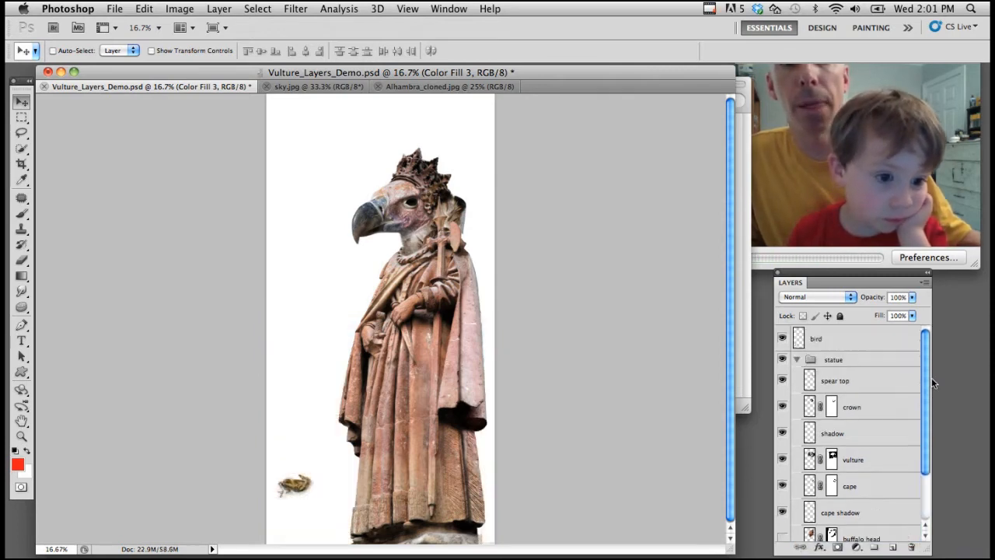
left_click(782, 340)
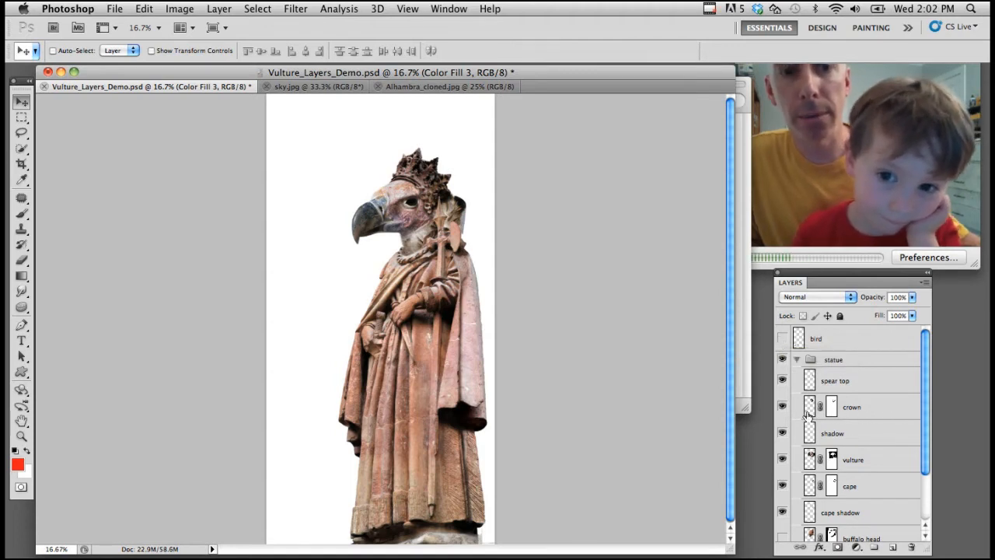
Swap the statue's head by hiding the vulture and crown layers and showing the buffalo head layer.
left_click(783, 460)
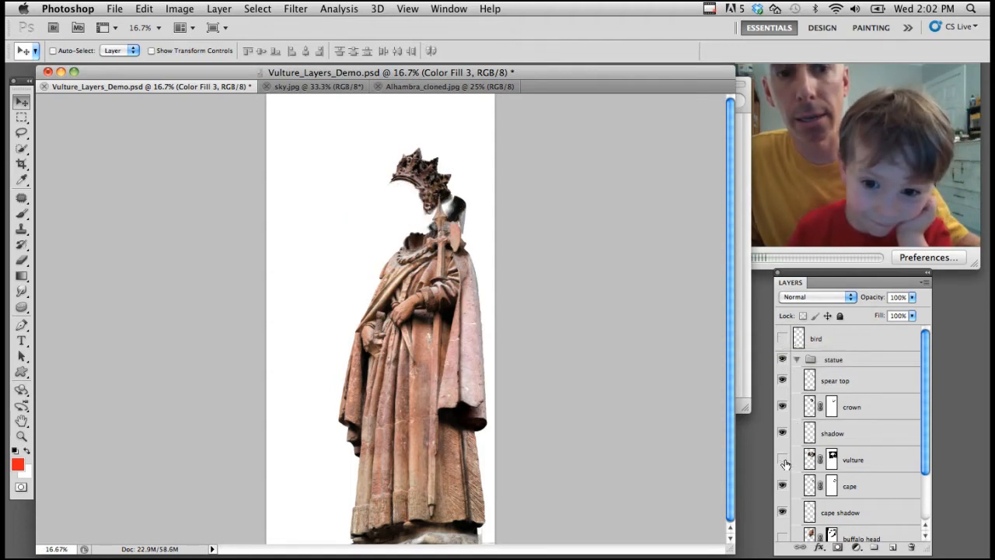
left_click(782, 538)
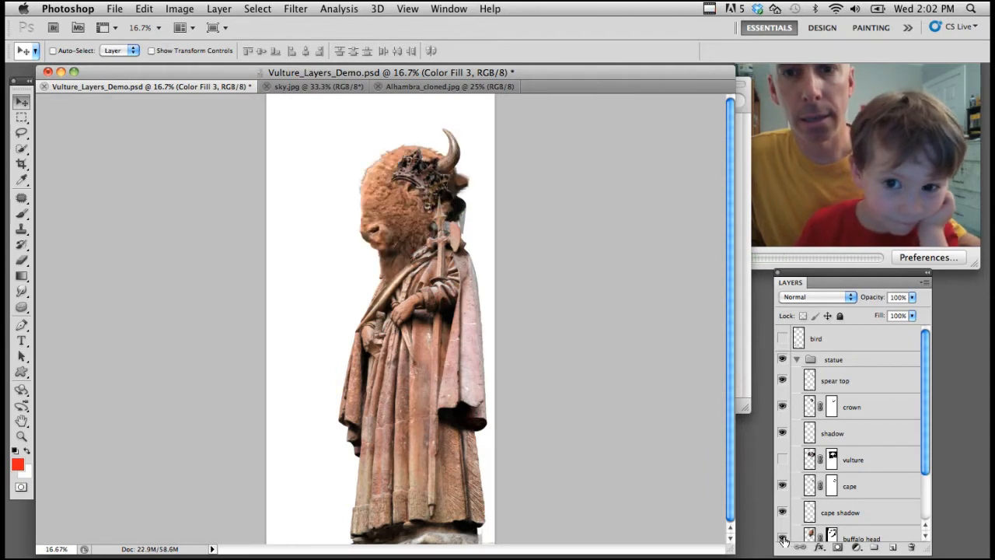
left_click(781, 406)
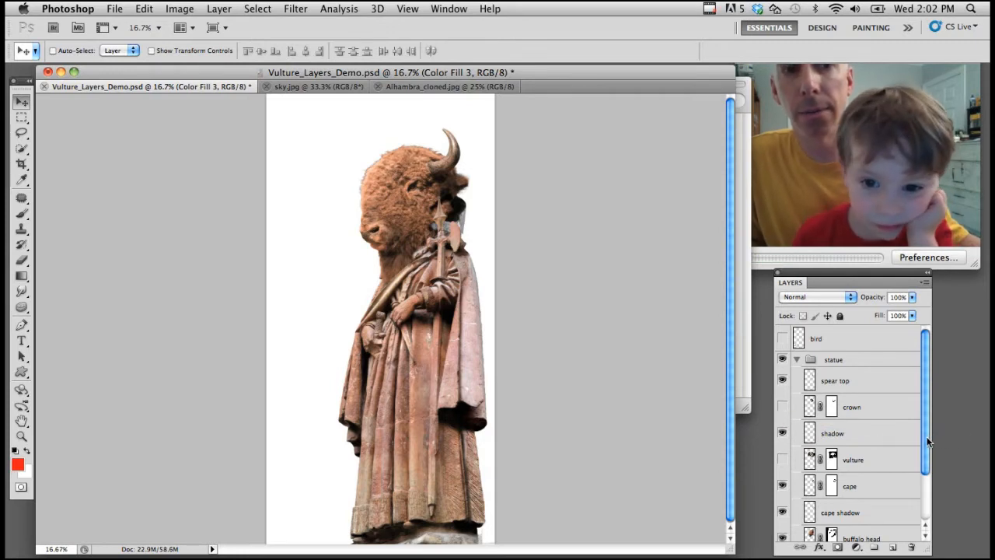
left_click_drag(926, 436, 926, 439)
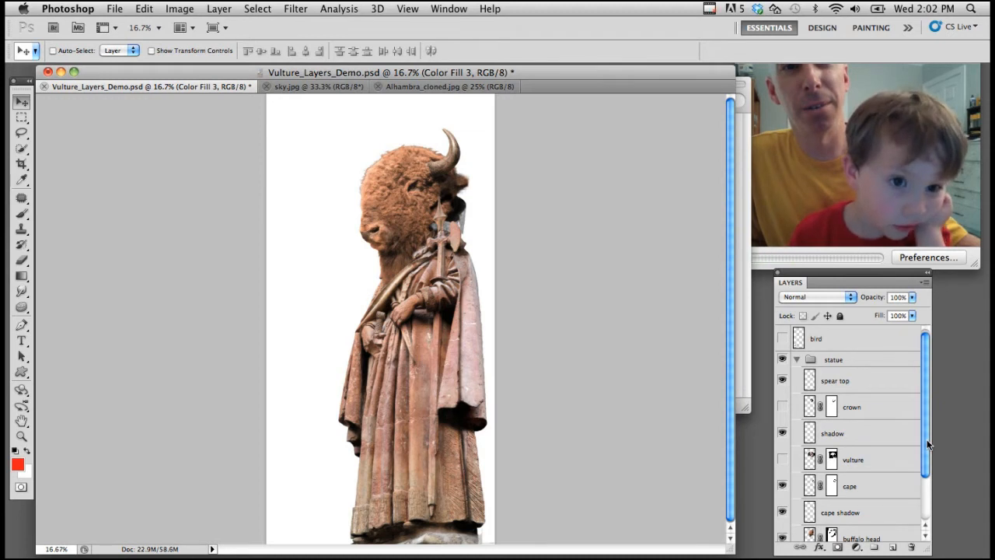
mouse_move(927, 443)
left_mouse_down()
mouse_move(925, 473)
mouse_move(922, 433)
left_mouse_up()
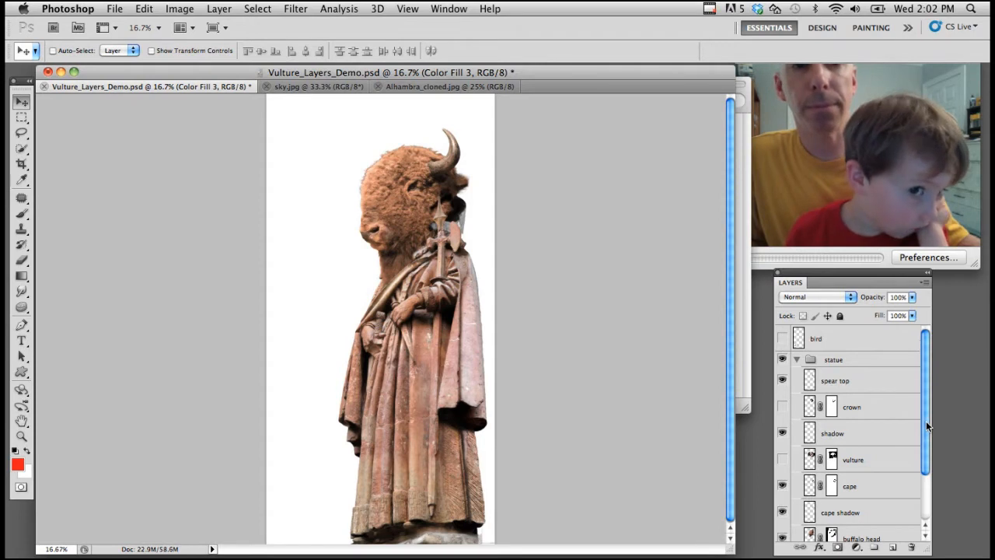
Show the crown and vulture layers again and hide the buffalo head layer.
left_click(782, 410)
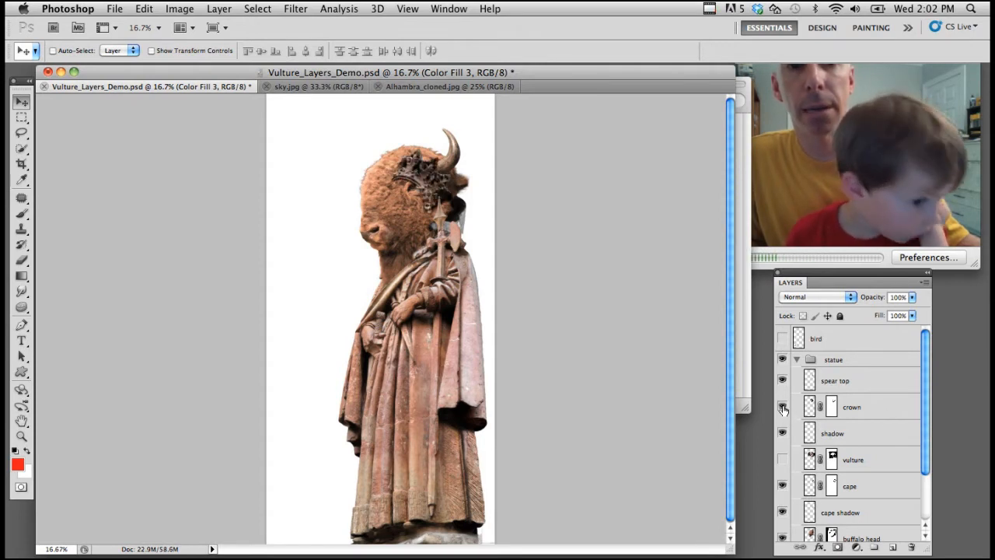
left_click(783, 459)
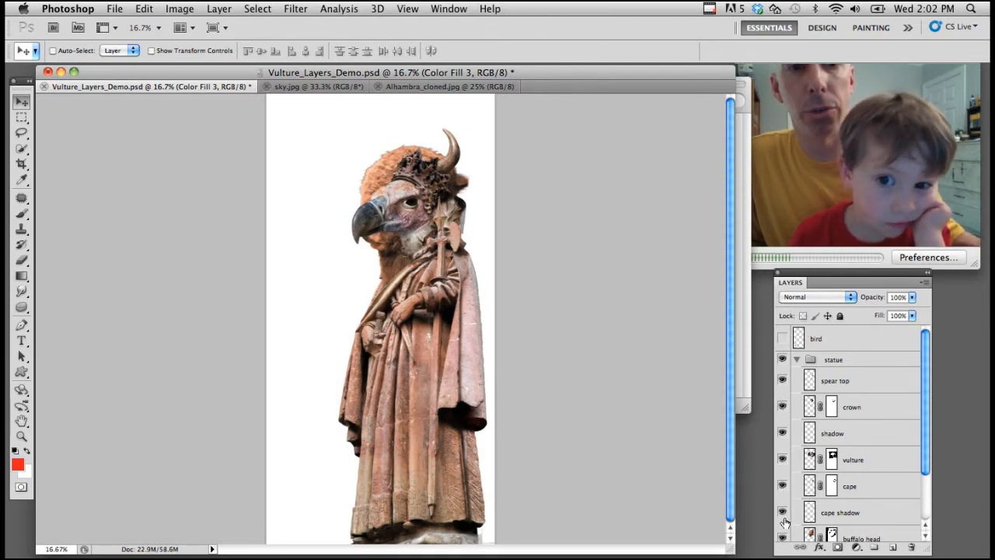
scroll(781, 470, "down", 3)
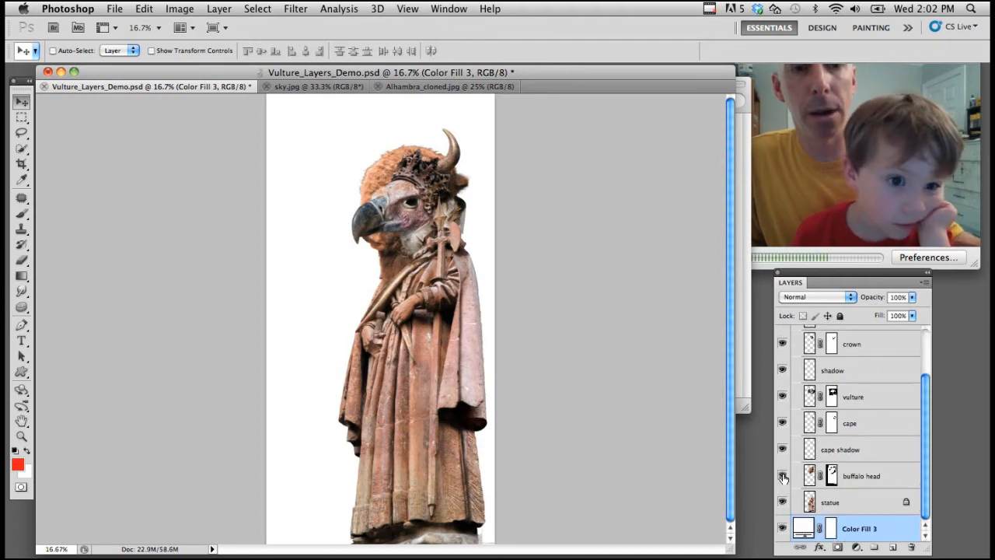
left_click(782, 475)
Collapse the statue group in the layer stack and select the group.
left_click_drag(923, 423, 926, 366)
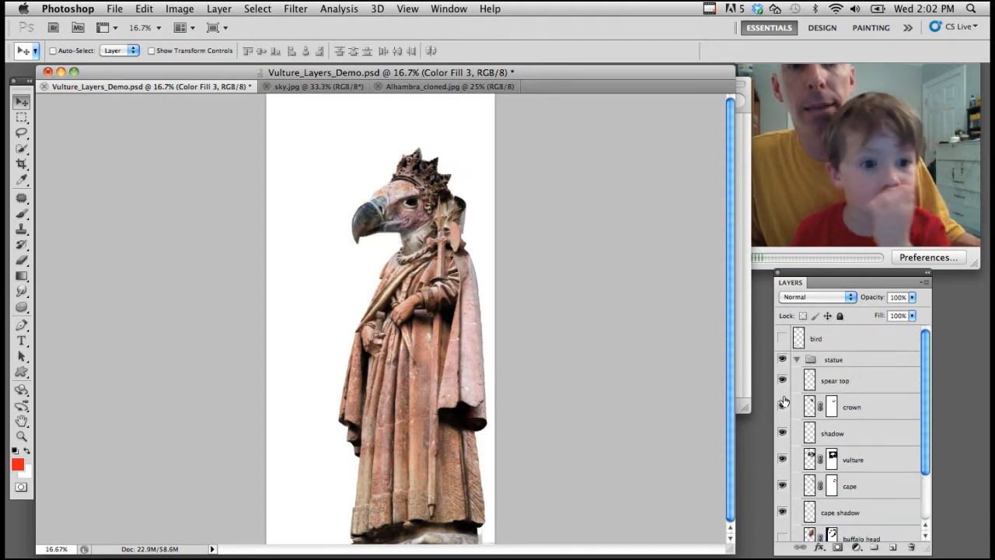
left_click(796, 360)
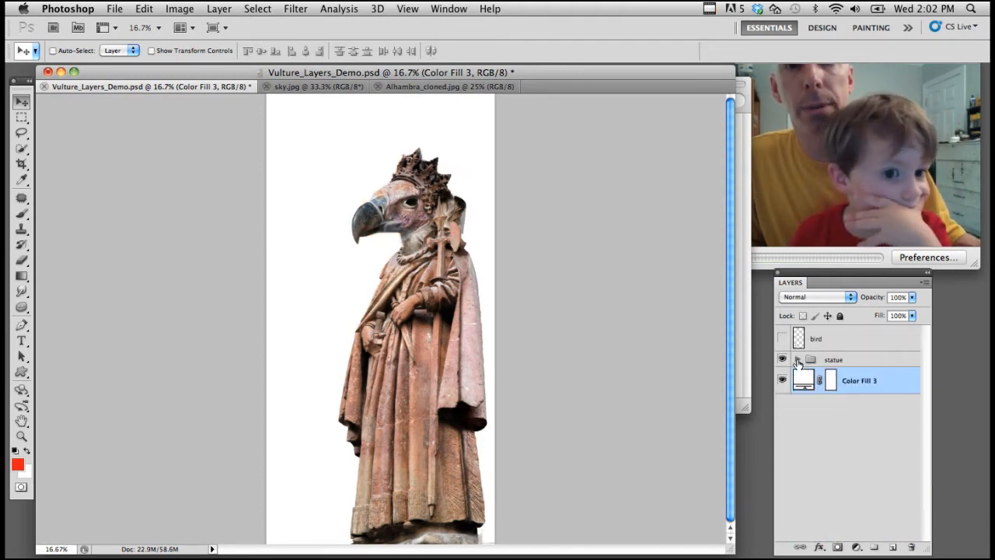
left_click(850, 358)
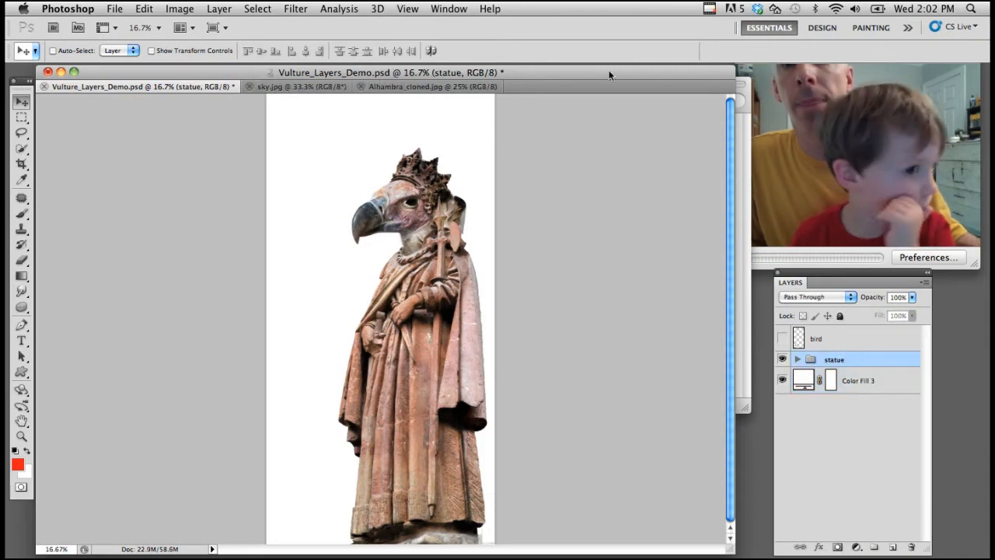
Copy the Alhambra_cloned.jpg image into Vulture_Layers_Demo.psd, place it behind the statue group across the lower canvas, and close the source image.
left_click_drag(405, 85, 389, 130)
left_click_drag(444, 94, 420, 113)
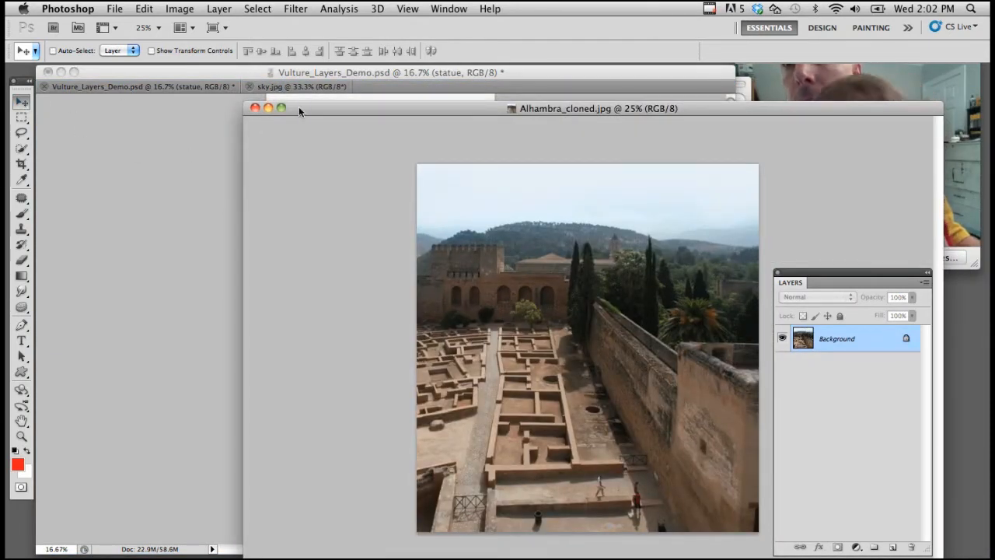
left_click_drag(300, 108, 362, 134)
left_click_drag(565, 262, 325, 405)
left_click_drag(853, 363, 850, 395)
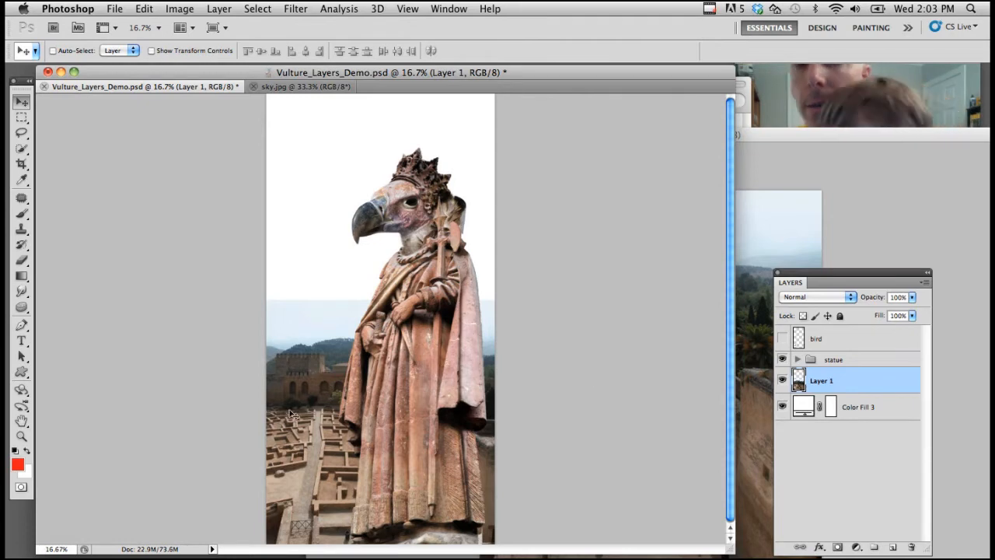
left_click(791, 140)
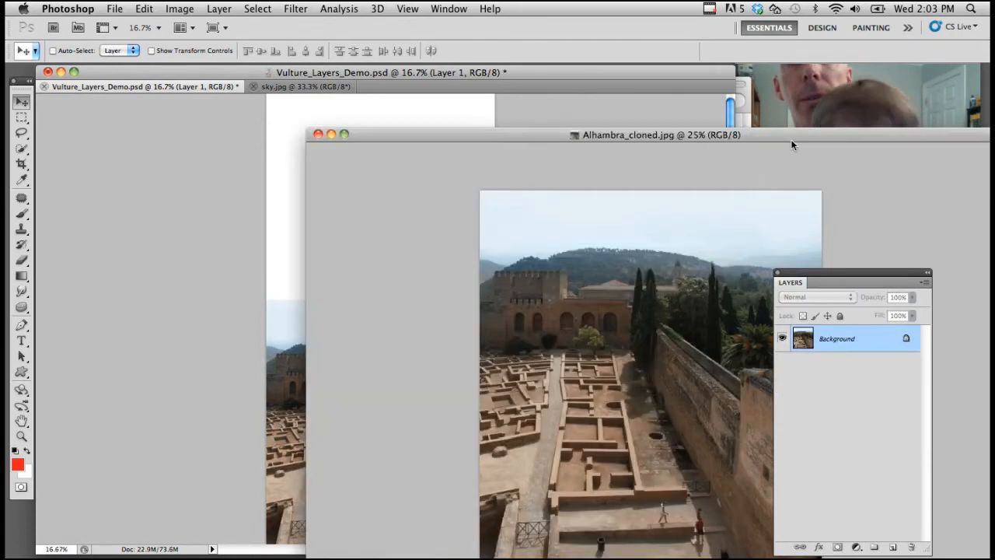
left_click(317, 135)
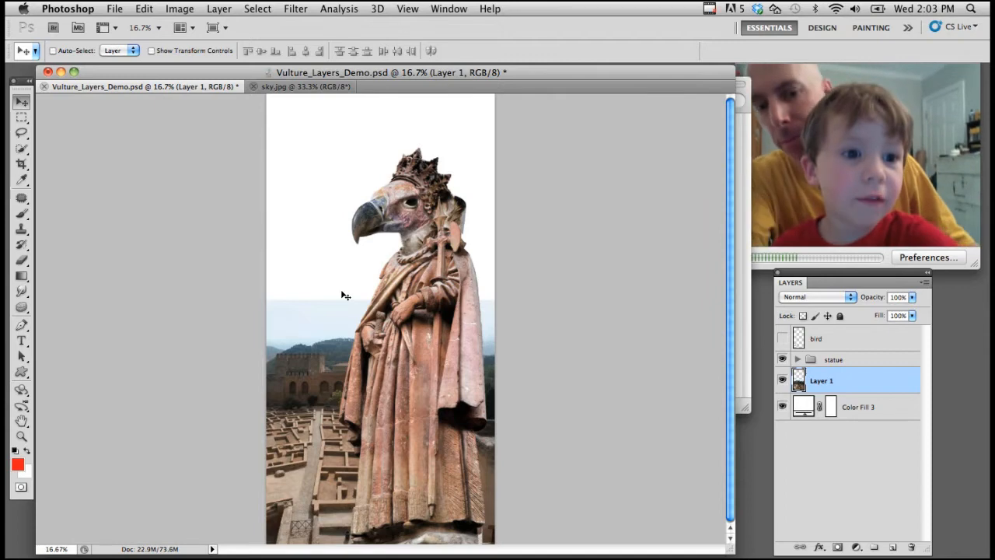
Examine the area around the statue where the Alhambra photo's sky meets the white background.
key("super+equal")
key("super+equal")
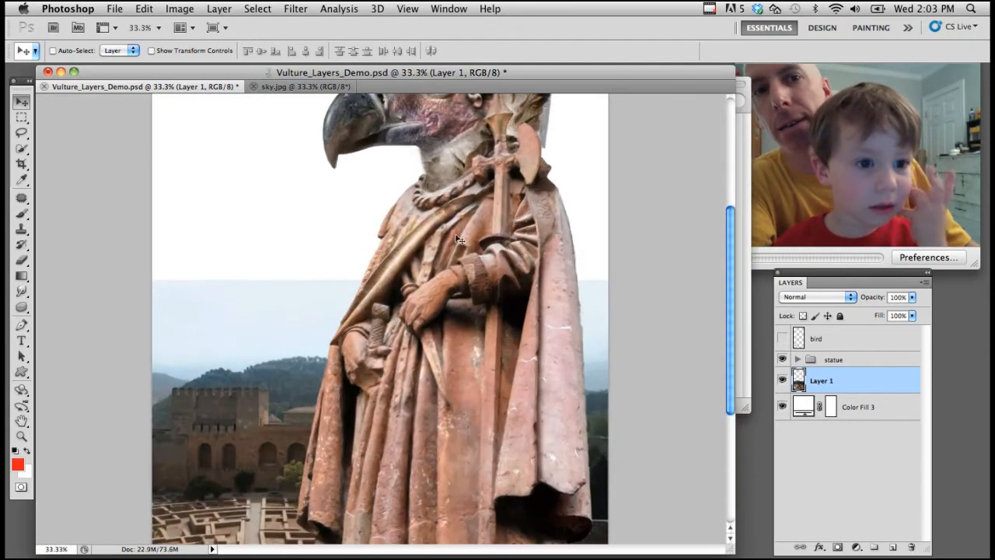
left_click(746, 272)
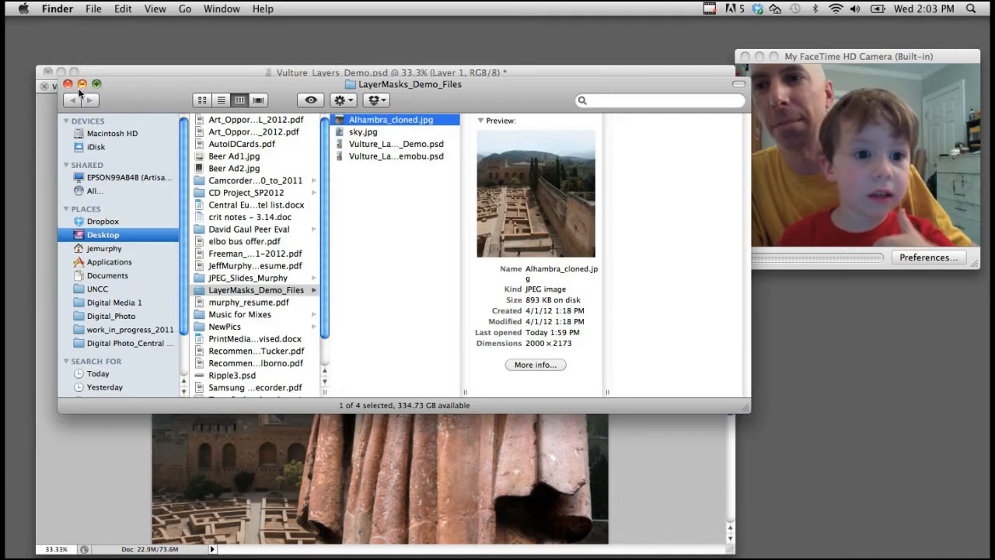
left_click(93, 68)
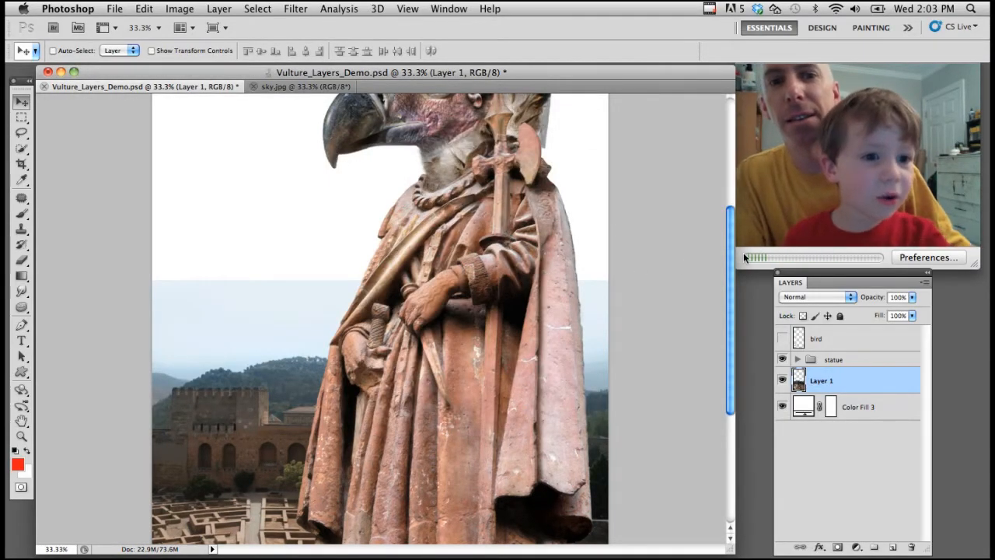
scroll(730, 258, "up", 1)
left_click_drag(729, 258, 731, 209)
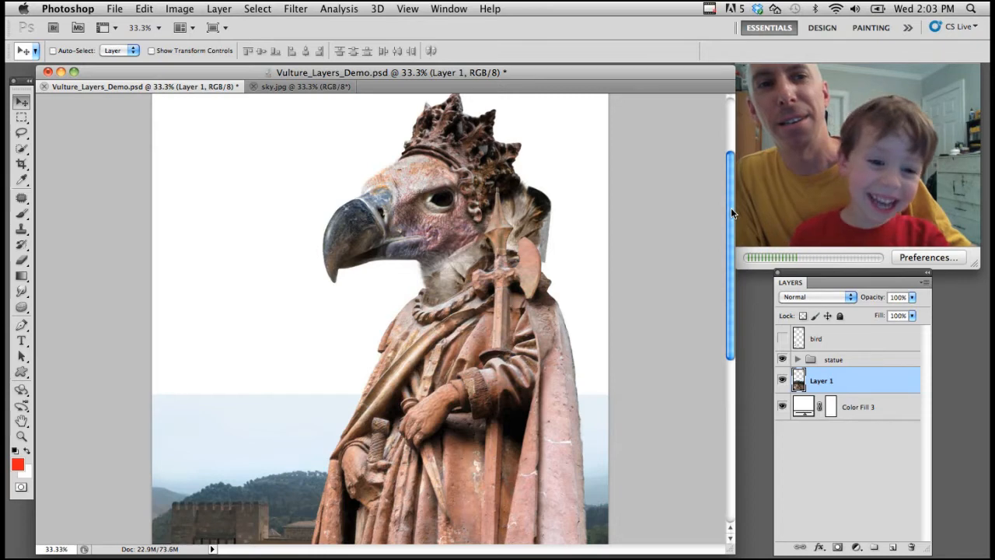
left_click_drag(730, 208, 731, 285)
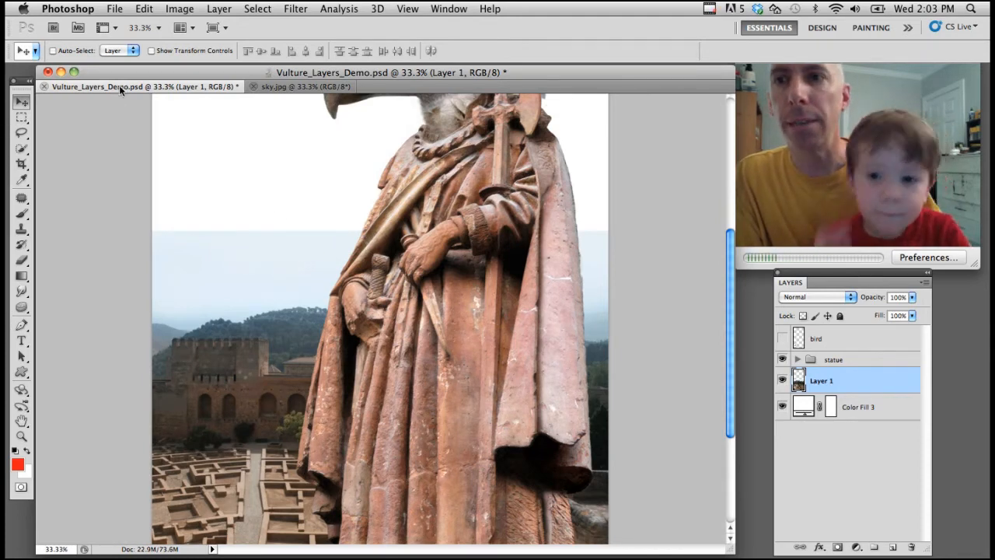
Copy the sky.jpg image into Vulture_Layers_Demo.psd above Layer 1, converting its color profile, and shift it to the canvas's left edge.
left_click(273, 86)
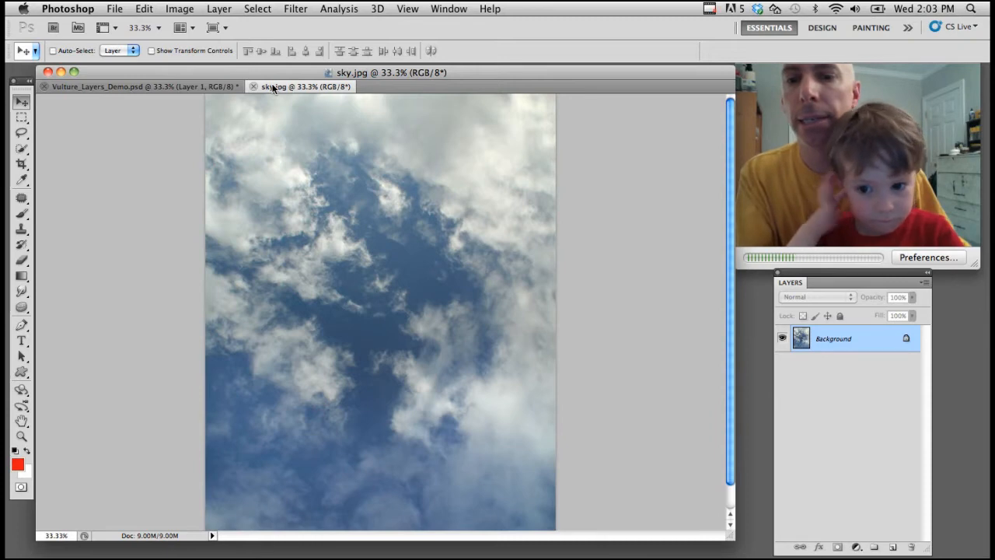
left_click_drag(270, 88, 124, 211)
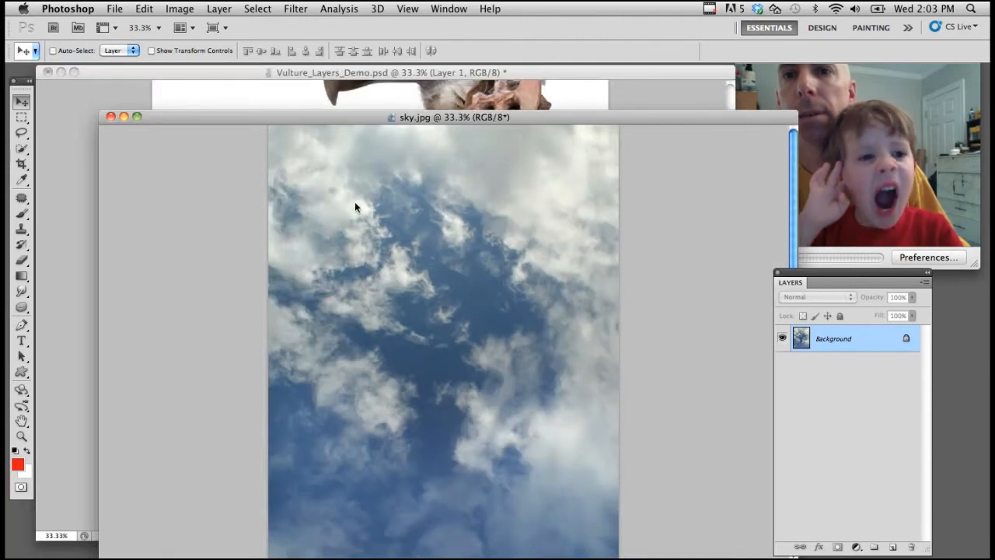
left_click_drag(395, 278, 358, 96)
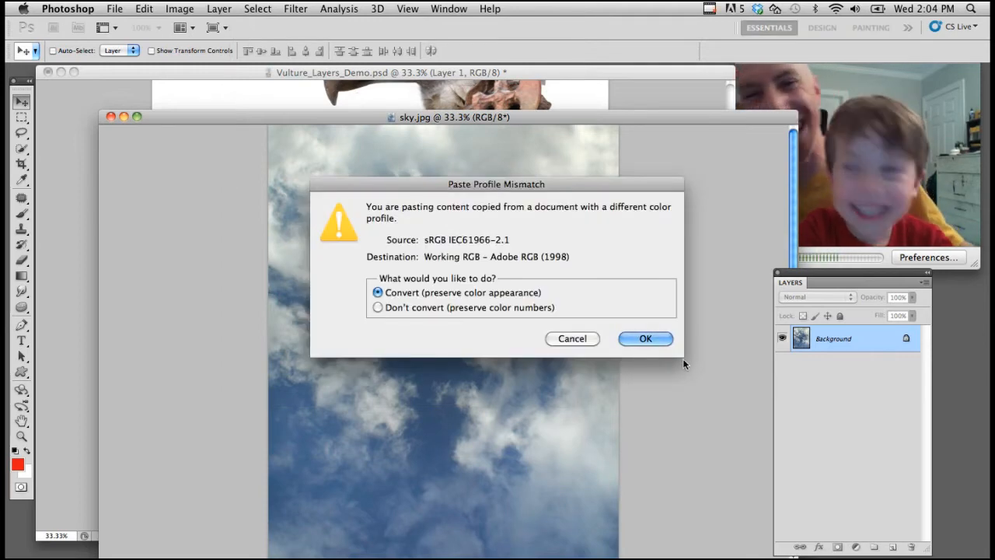
left_click(655, 339)
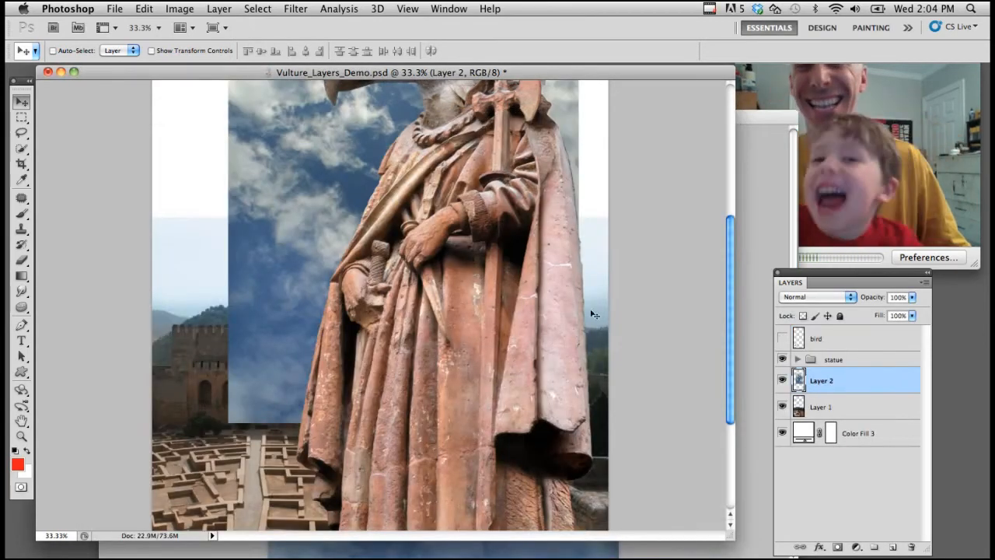
left_click_drag(294, 186, 224, 182)
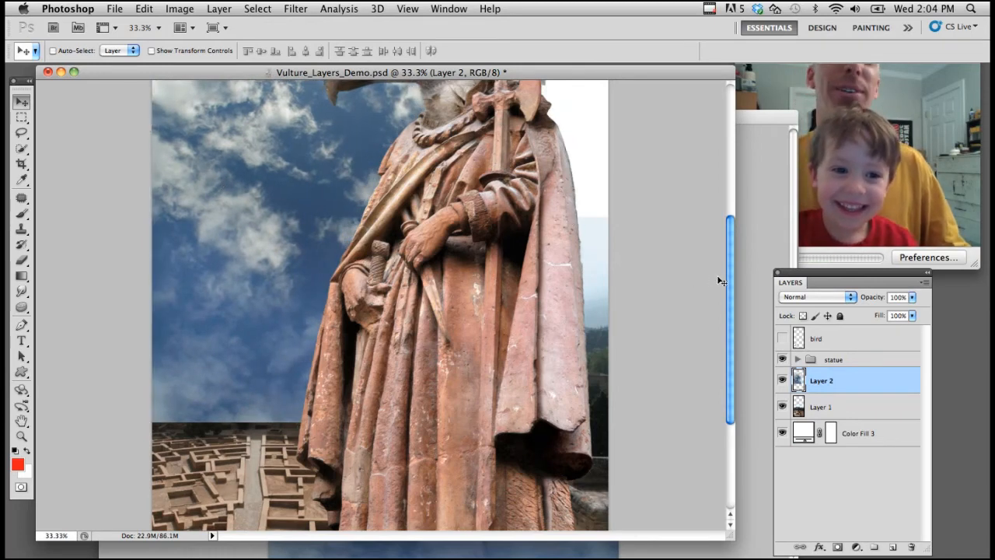
left_click_drag(731, 274, 743, 186)
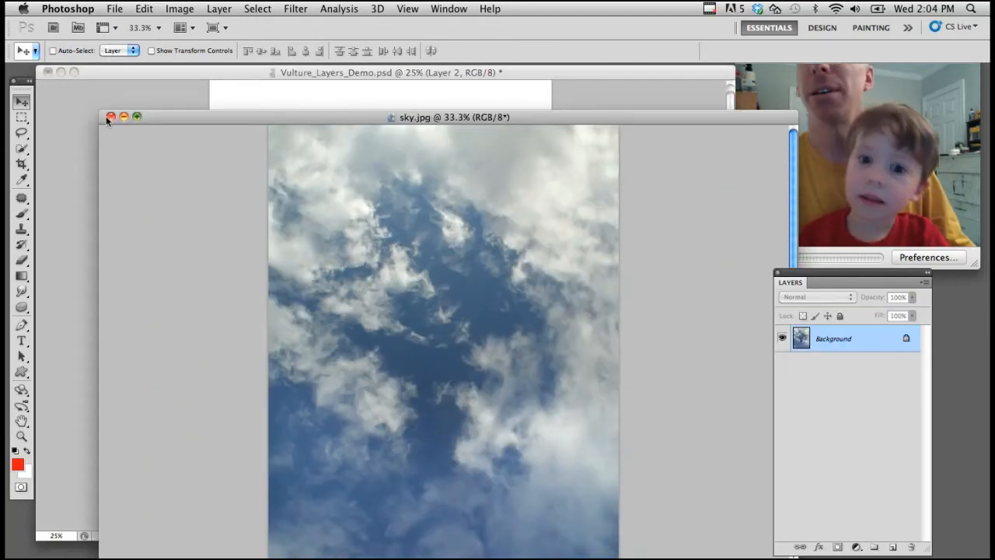
Close the sky.jpg image and move the sky layer up to the upper edge of the Vulture_Layers_Demo.psd canvas.
left_click(110, 117)
left_click_drag(244, 226, 244, 106)
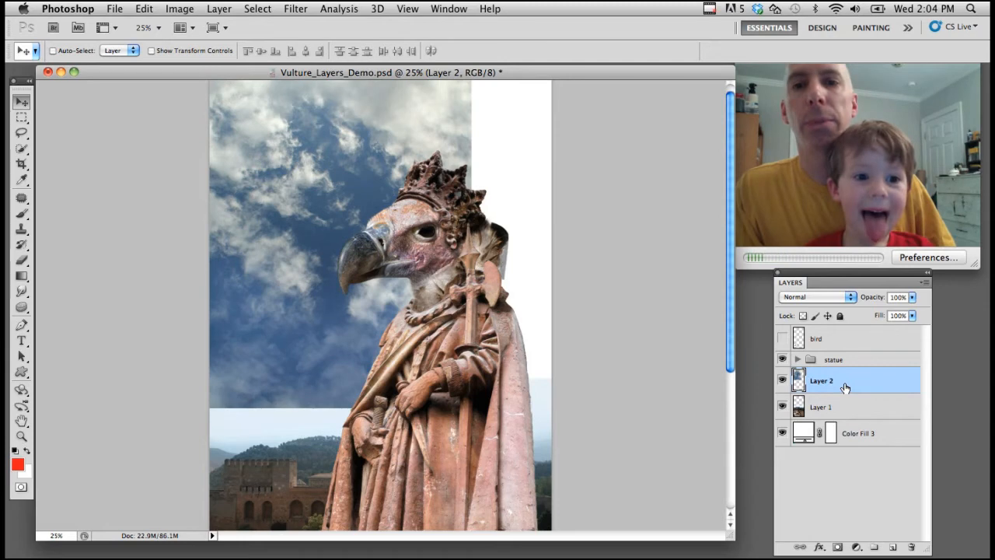
Lock the transparent pixels of Layer 2 and set the foreground color to green 2ef400 for the Brush tool.
left_click(803, 315)
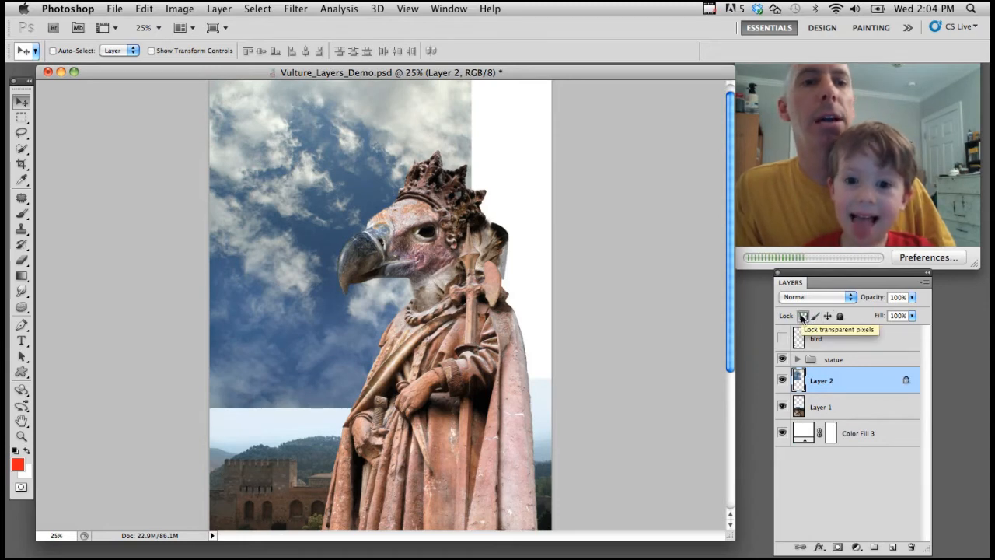
left_click(21, 214)
left_click(17, 464)
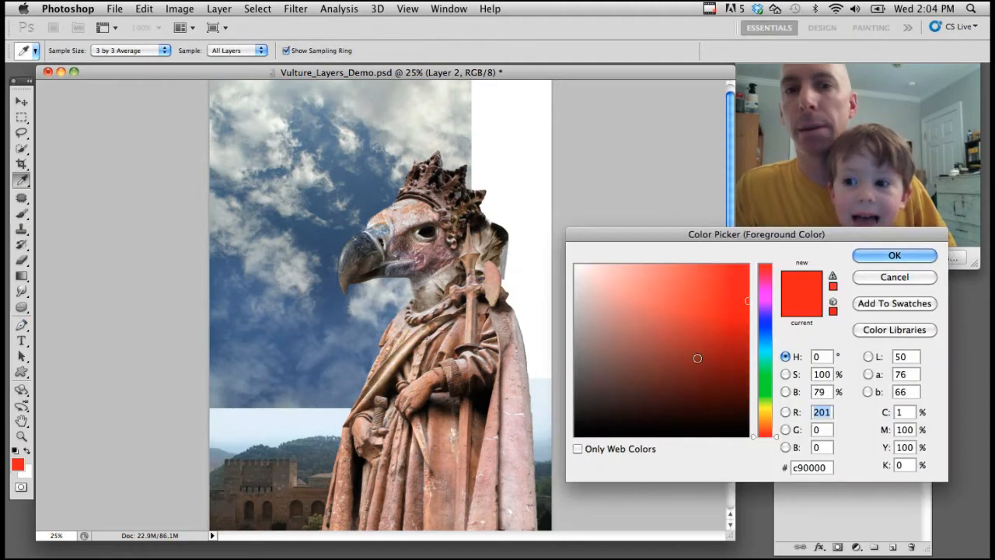
left_click(762, 384)
left_click(746, 272)
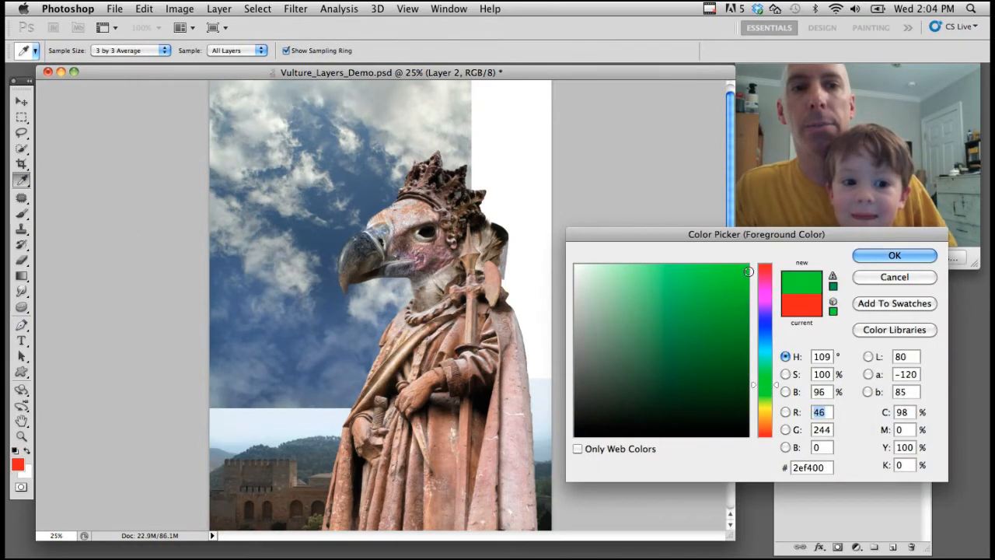
left_click(894, 256)
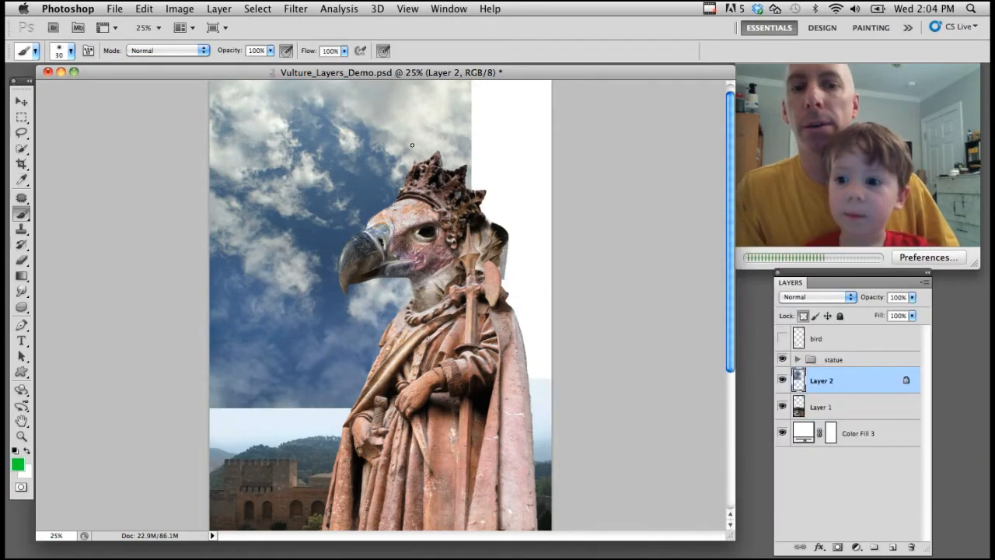
Paint green over the sky photo's upper area near the crown with a 250 px brush in Color mode.
key("bracketright")
key("bracketright")
key("bracketright")
key("bracketright")
key("bracketright")
key("bracketright")
key("bracketright")
key("bracketright")
key("bracketright")
key("bracketright")
key("bracketright")
key("bracketright")
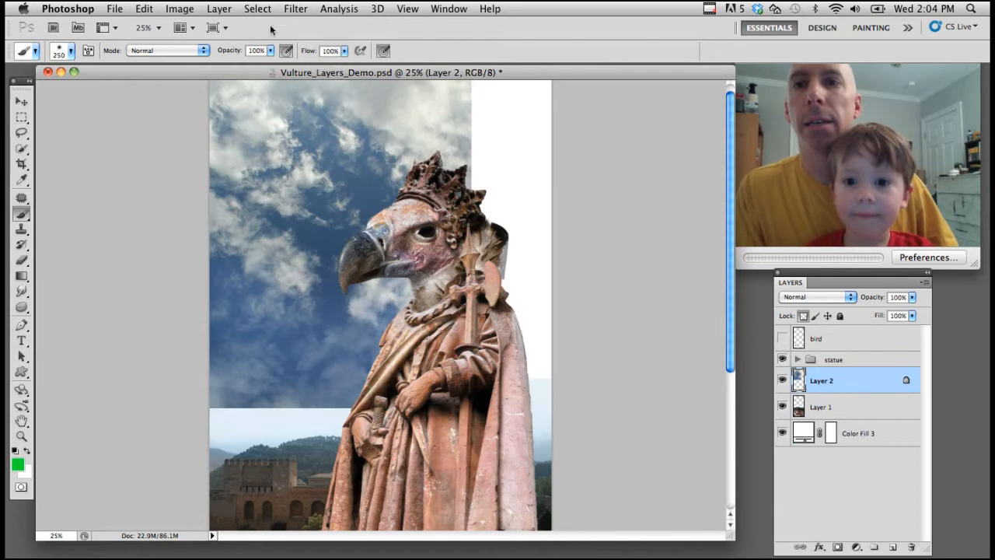
left_click(202, 52)
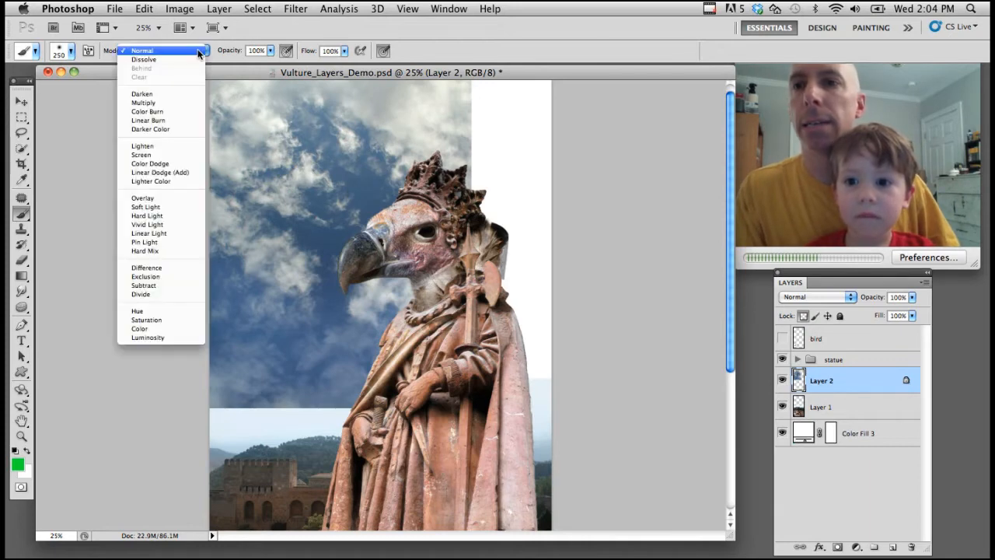
left_click(172, 328)
mouse_move(340, 168)
left_mouse_down()
mouse_move(377, 198)
mouse_move(352, 128)
mouse_move(312, 137)
mouse_move(311, 167)
mouse_move(307, 124)
mouse_move(412, 159)
mouse_move(402, 161)
mouse_move(473, 104)
mouse_move(295, 93)
mouse_move(472, 98)
left_mouse_up()
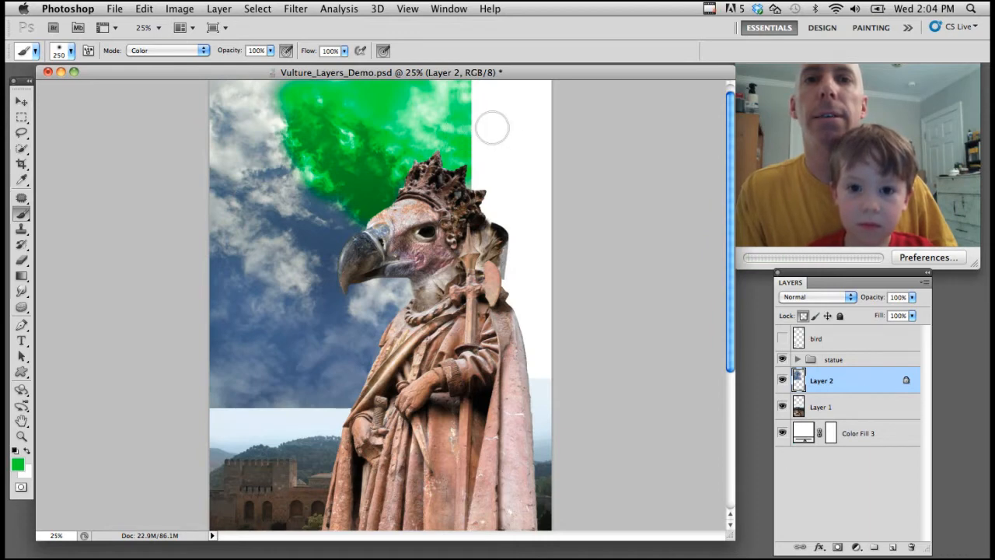
Unlock Layer 2's transparent pixels and paint green past the sky photo's edge into the white area beside the crown.
left_click(804, 317)
mouse_move(492, 151)
left_mouse_down()
mouse_move(418, 141)
mouse_move(481, 137)
left_mouse_up()
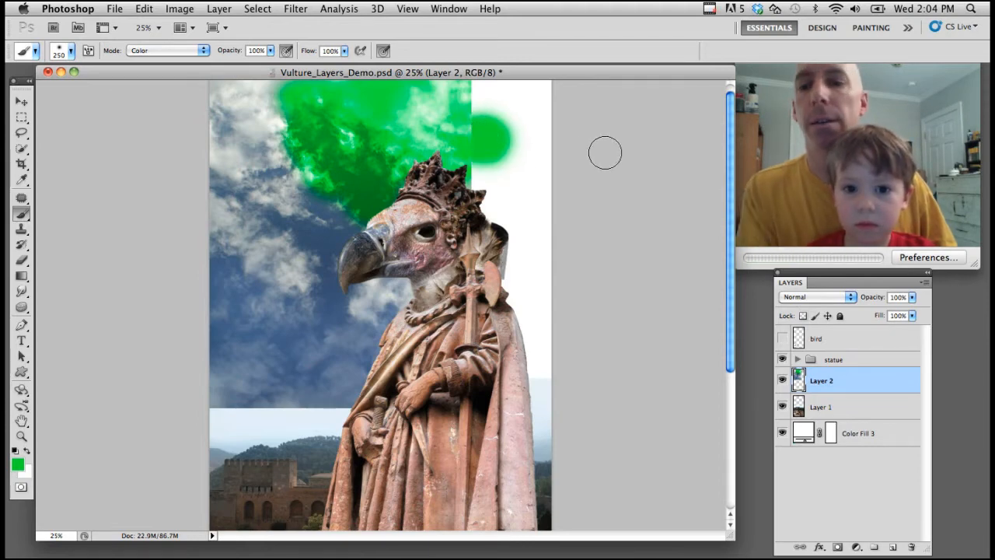
Undo the green brush strokes and the transparency unlock on Layer 2.
key("super+alt+z")
key("super+alt+z")
key("super+alt+z")
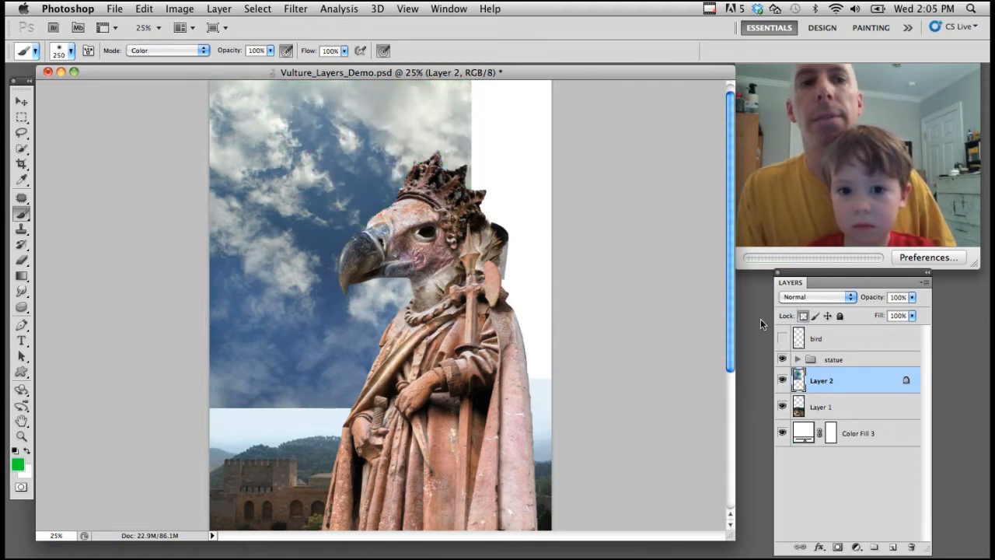
Lock the image pixels of Layer 2 and try to paint on the sky near the crown.
left_click(412, 154)
left_click(596, 215)
left_click(408, 155)
left_click(600, 213)
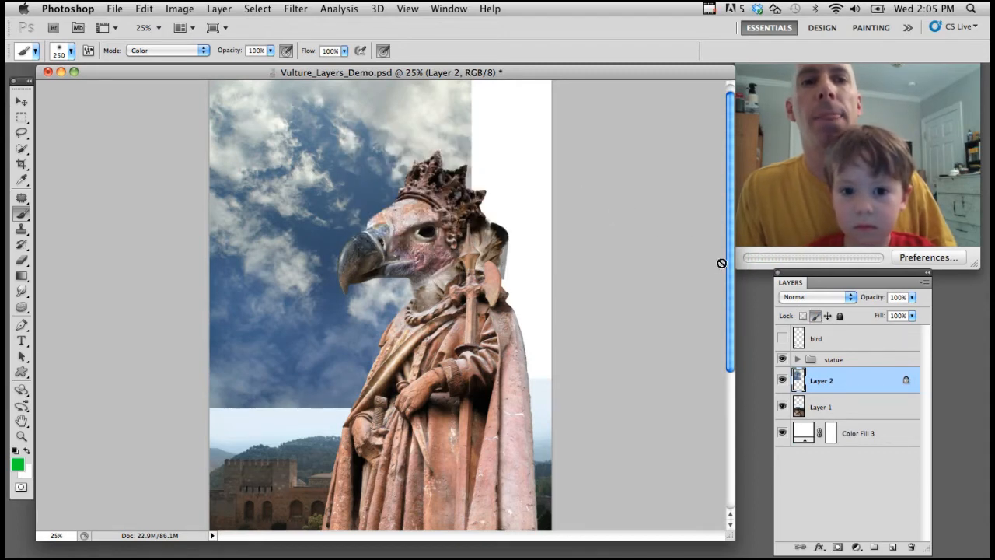
Lock the position of Layer 2 and try to shift the sky across the canvas with the Move tool.
left_click(827, 316)
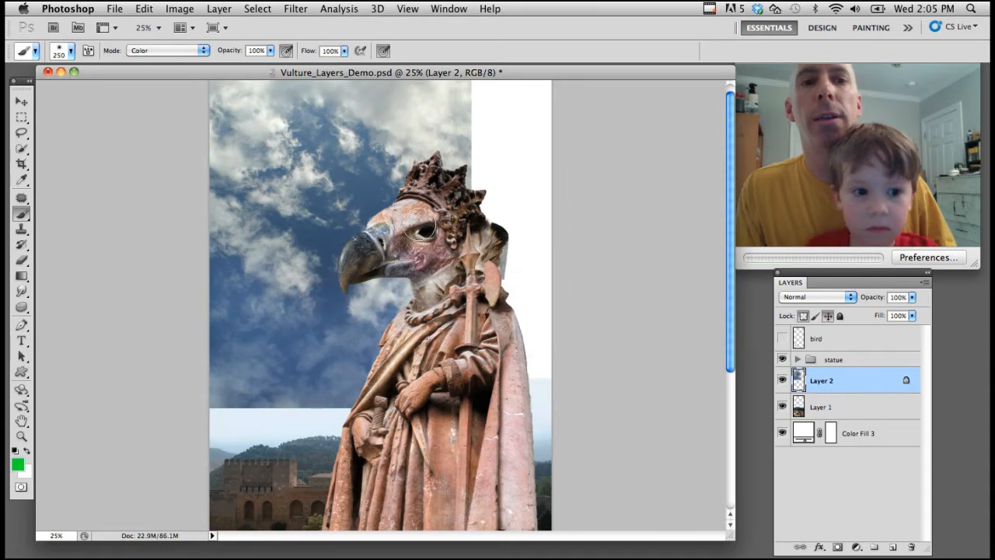
left_click(22, 102)
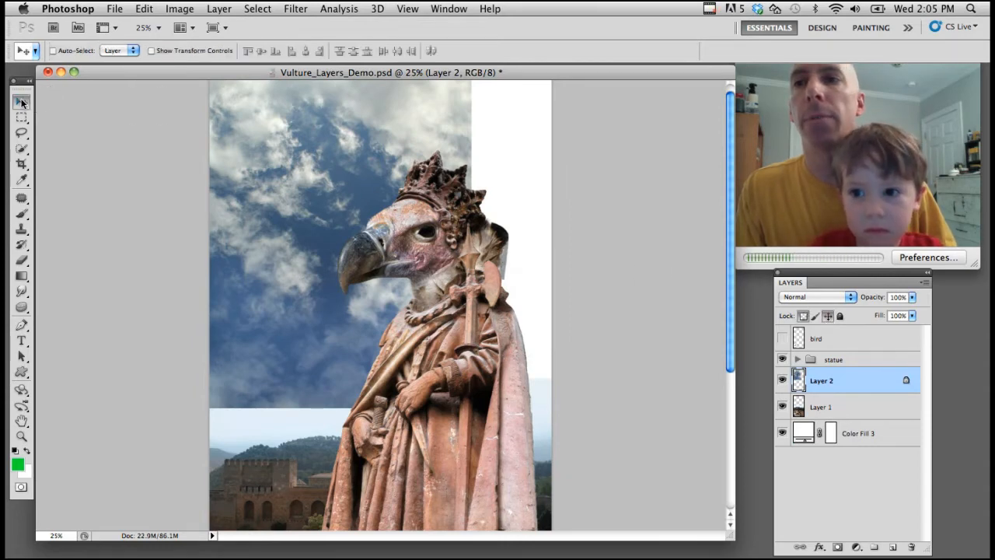
left_click_drag(287, 181, 359, 203)
left_click(600, 214)
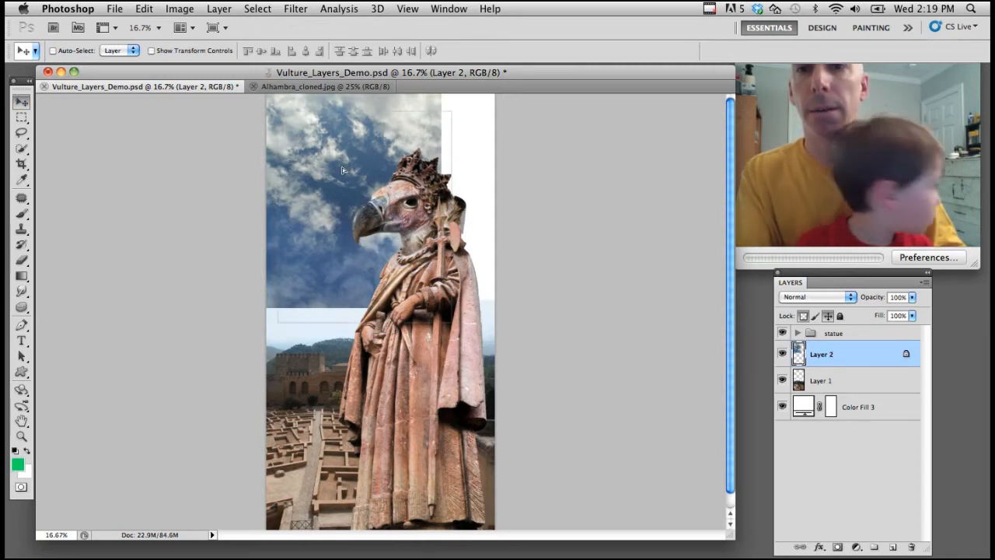
left_click_drag(322, 168, 345, 178)
left_click(599, 214)
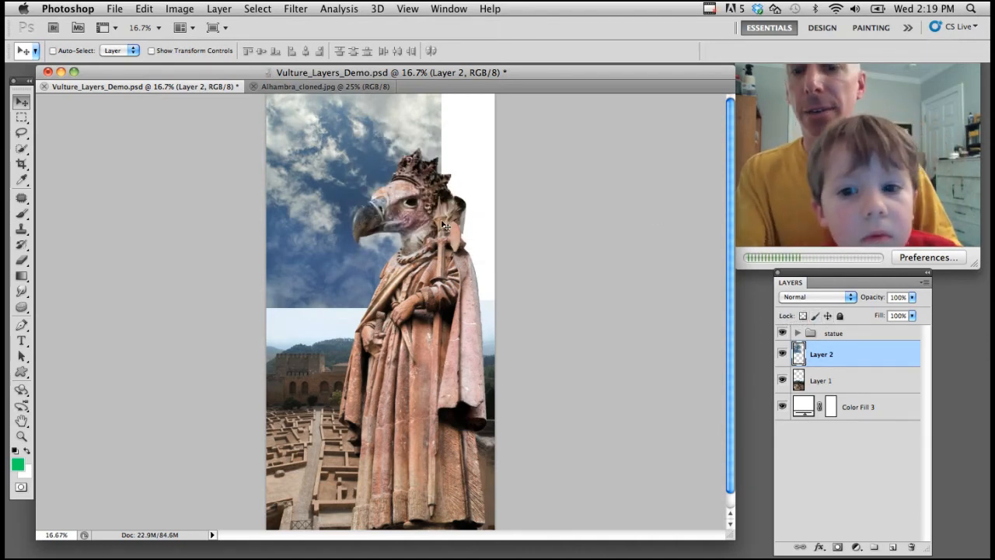
Scale the unlocked sky layer proportionally to about 135% with Free Transform so it covers the full canvas width.
key("super+t")
left_click_drag(442, 307, 544, 356)
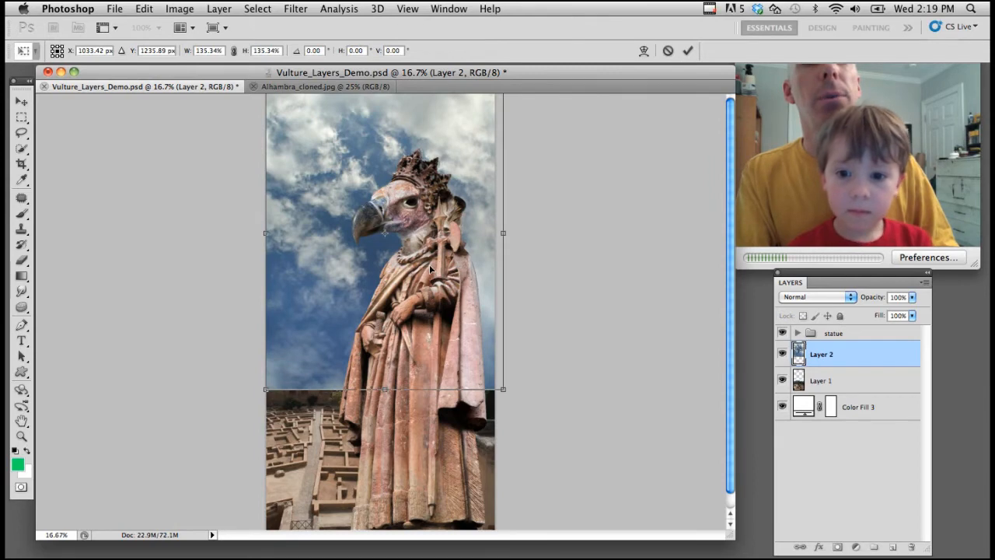
key("Return")
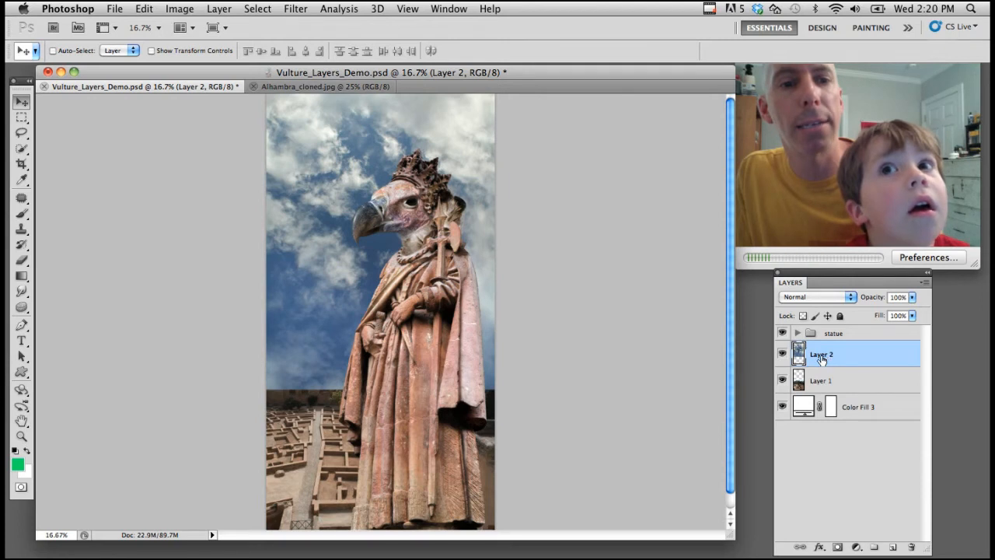
Add a white layer mask to Layer 2 and make the mask the active editing target.
left_click(837, 548)
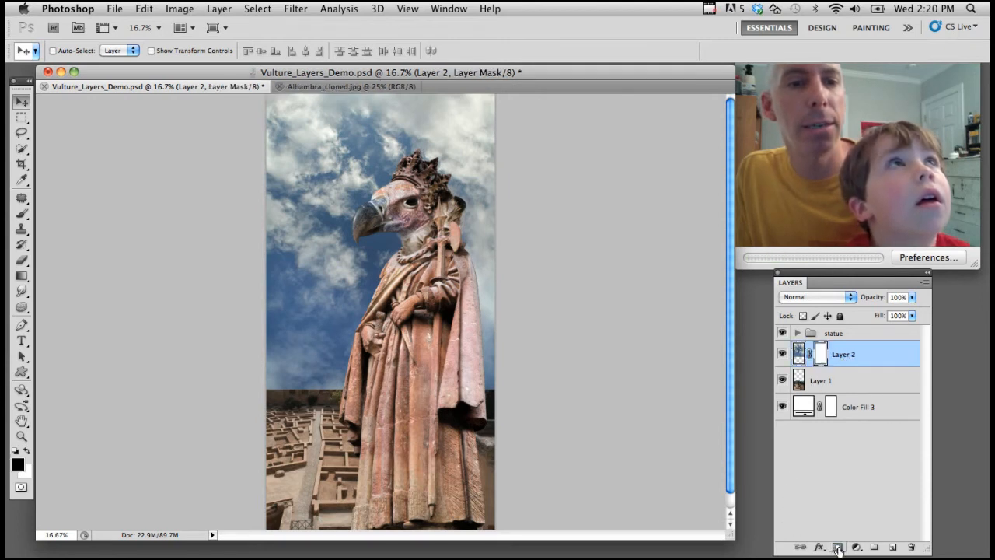
left_click(797, 355)
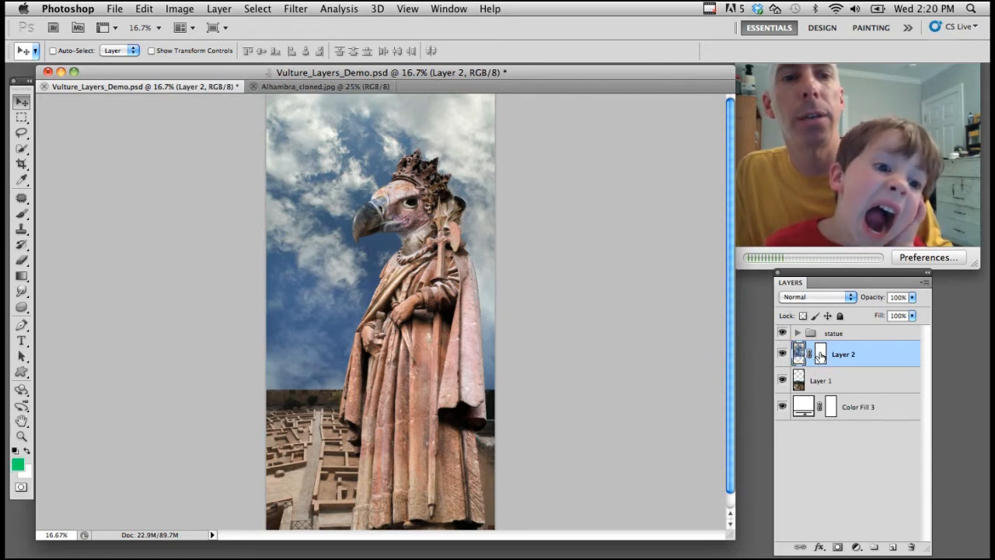
left_click(820, 355)
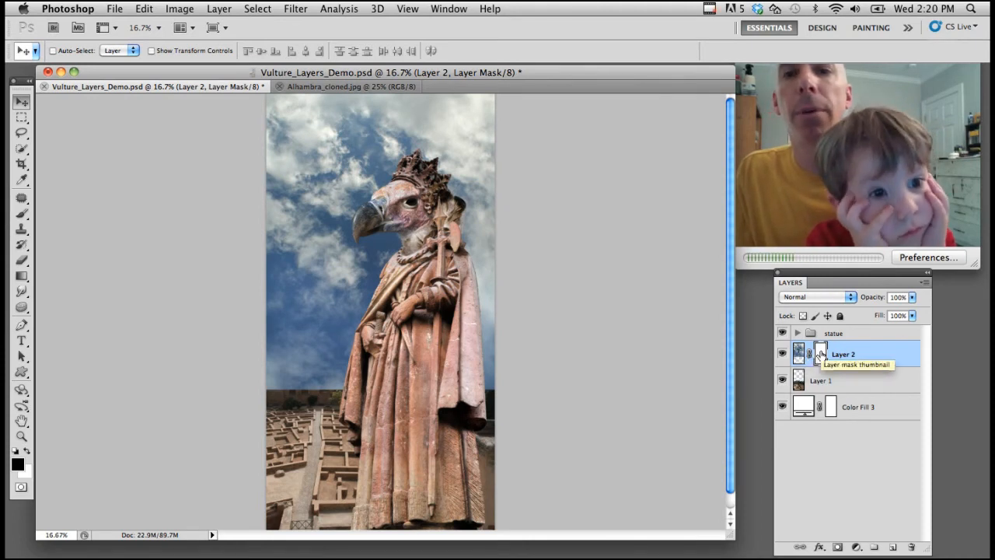
Create a blank layer above the masked sky layer and set the background color to red fc0000 for the Gradient tool.
left_click(22, 277)
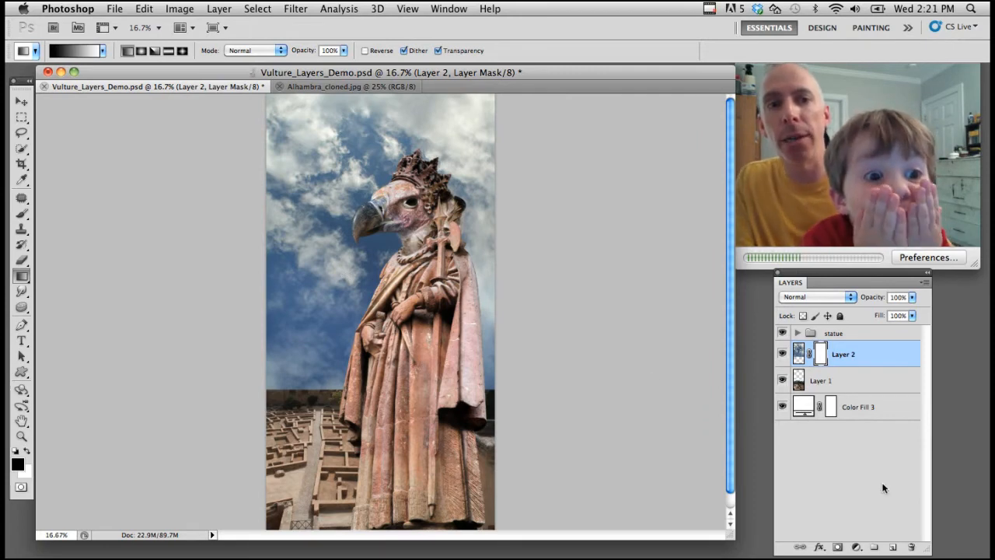
left_click(892, 547)
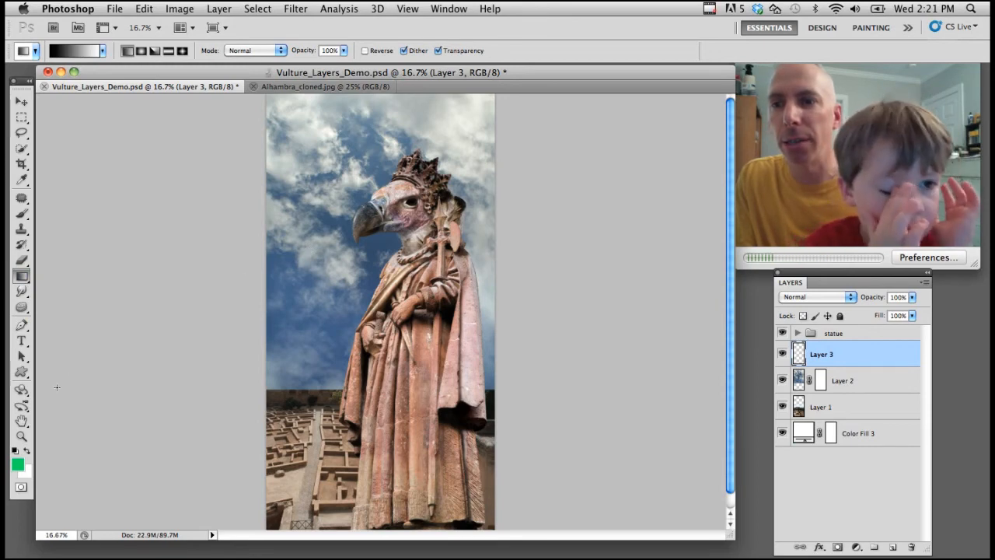
left_click(24, 470)
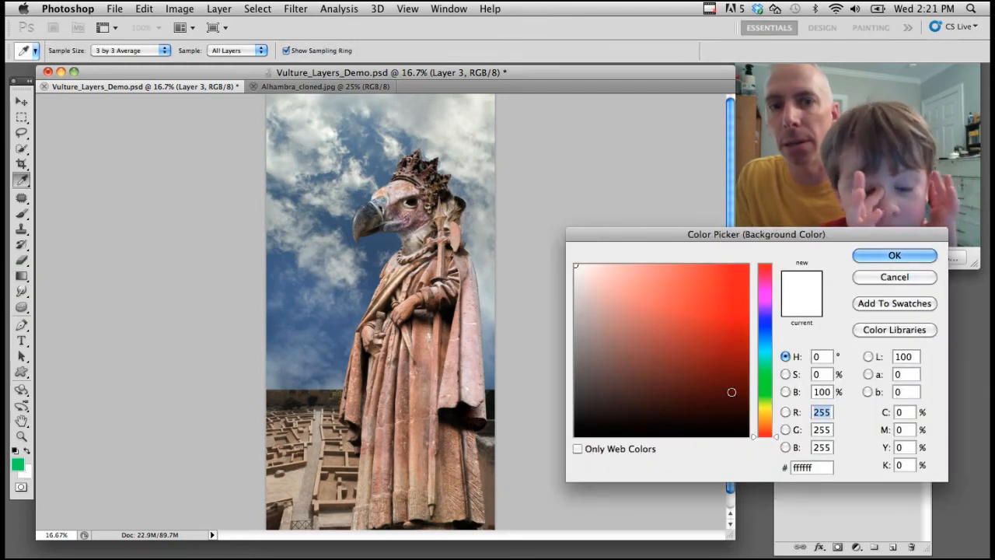
mouse_move(731, 392)
left_mouse_down()
mouse_move(744, 274)
mouse_move(760, 264)
left_mouse_up()
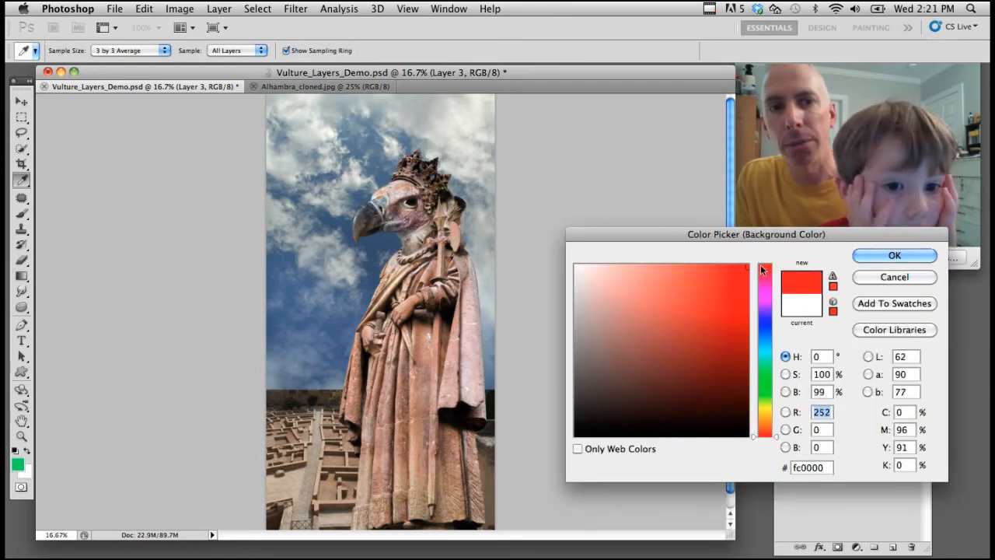
left_click(884, 258)
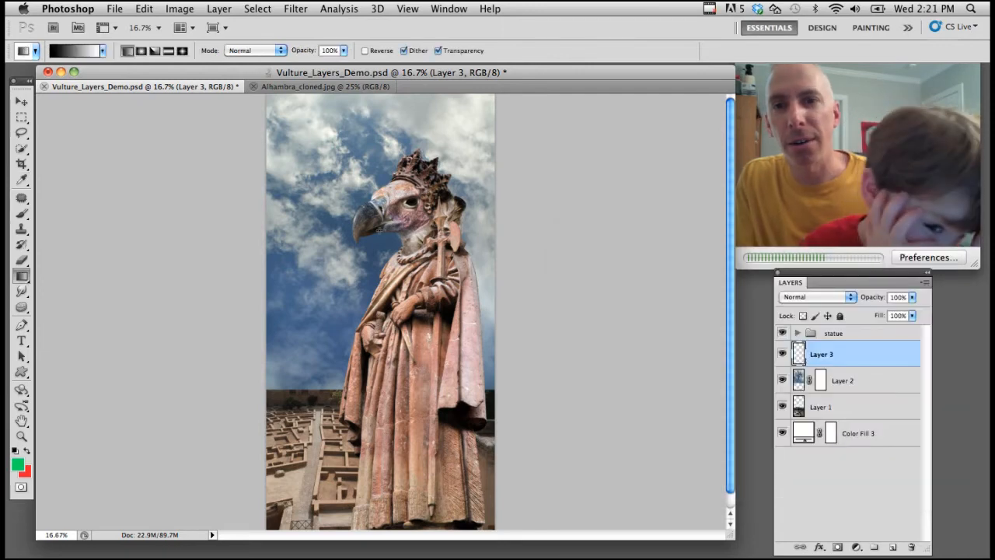
Draw a black-to-white gradient down the middle of the blank layer and undo it.
left_click_drag(360, 238, 369, 400)
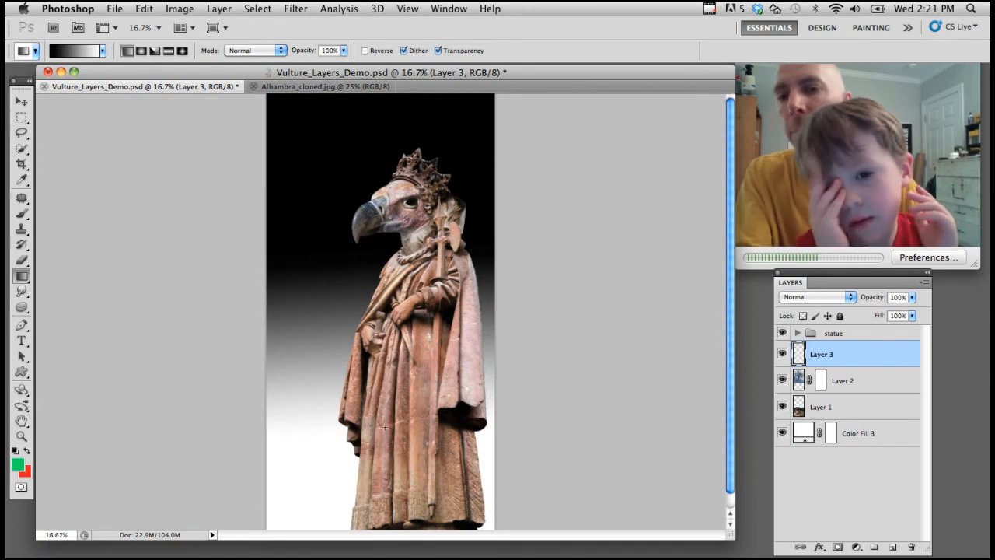
key("super+z")
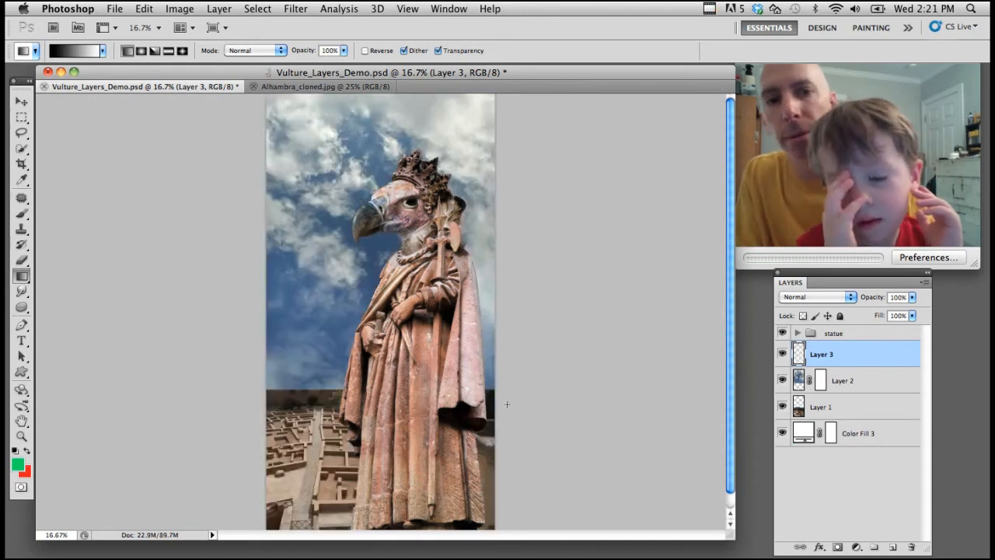
Draw a green-to-red Foreground to Background gradient diagonally across the upper part of the blank layer.
left_click(101, 51)
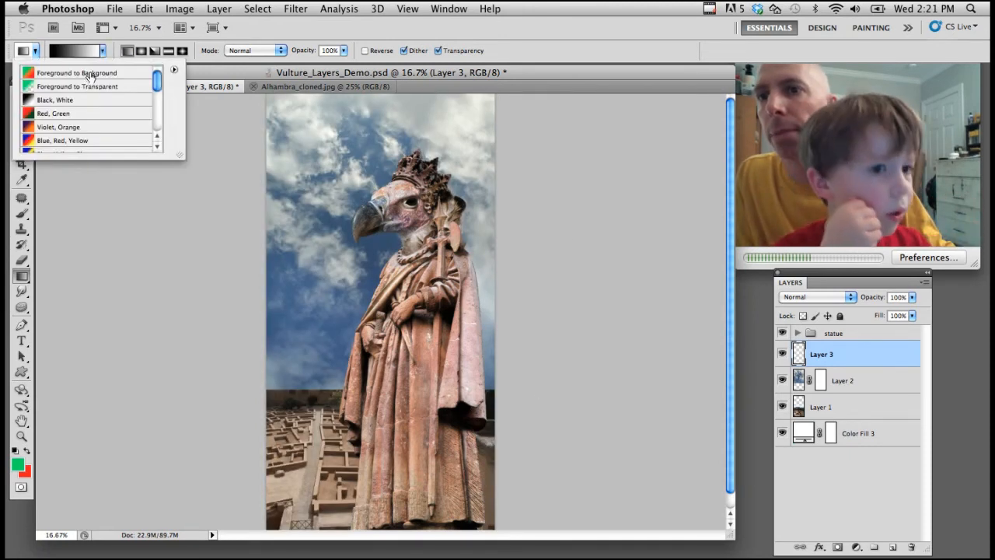
left_click(91, 74)
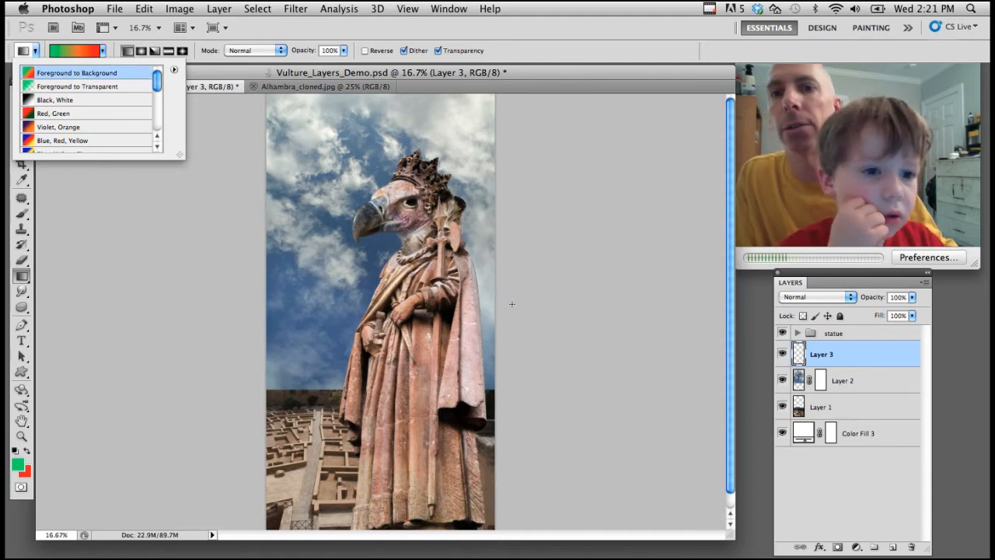
left_click(102, 51)
left_click_drag(324, 209, 379, 255)
left_click_drag(325, 209, 378, 255)
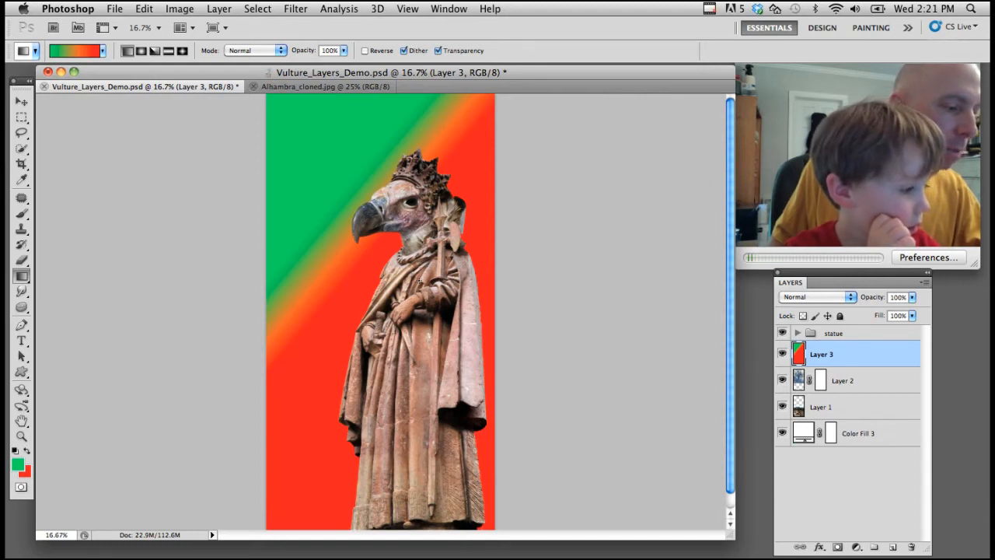
Redraw the green-to-red gradient diagonally across the lower half of the canvas, and delete the gradient layer.
left_click_drag(426, 295, 505, 408)
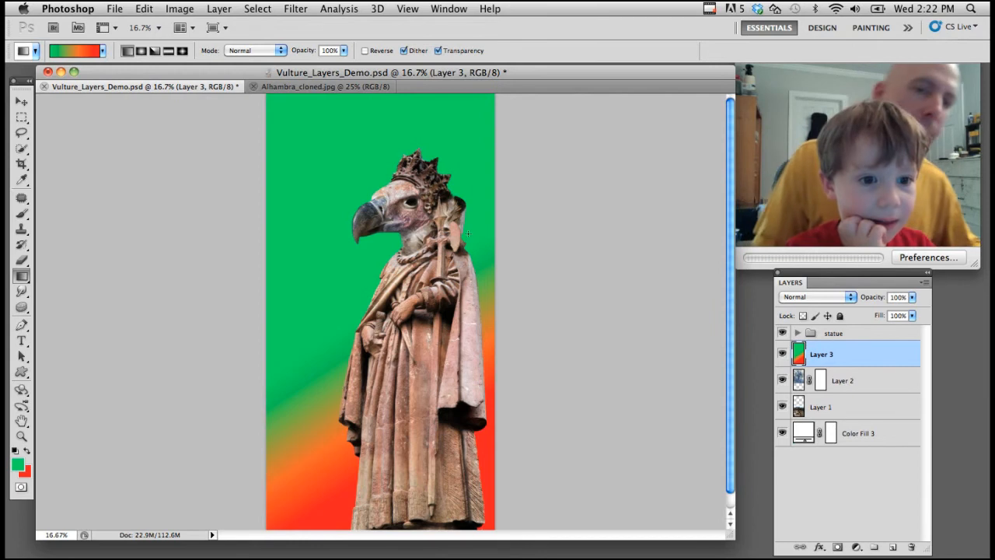
left_click_drag(842, 356, 910, 549)
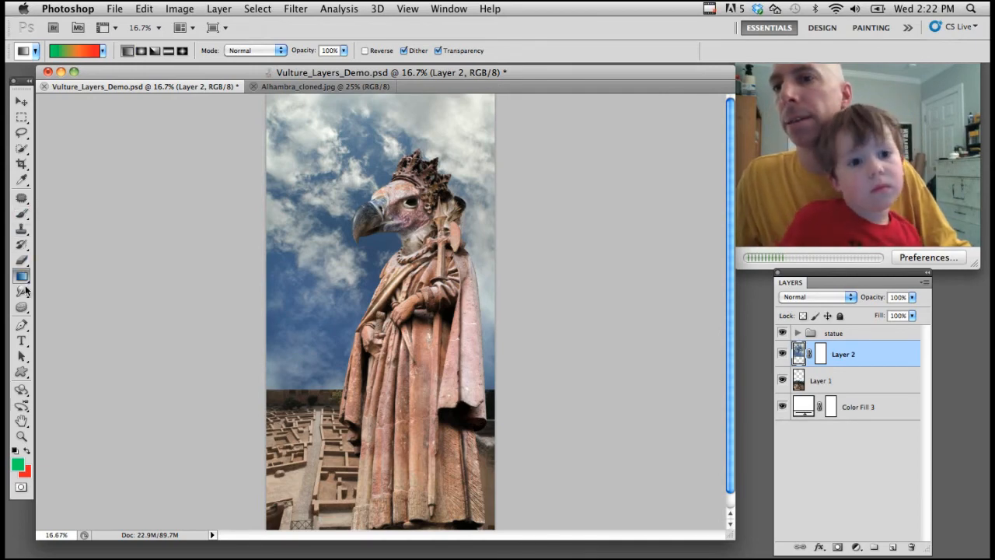
Choose the Black, White gradient preset for the Gradient tool.
left_click(99, 51)
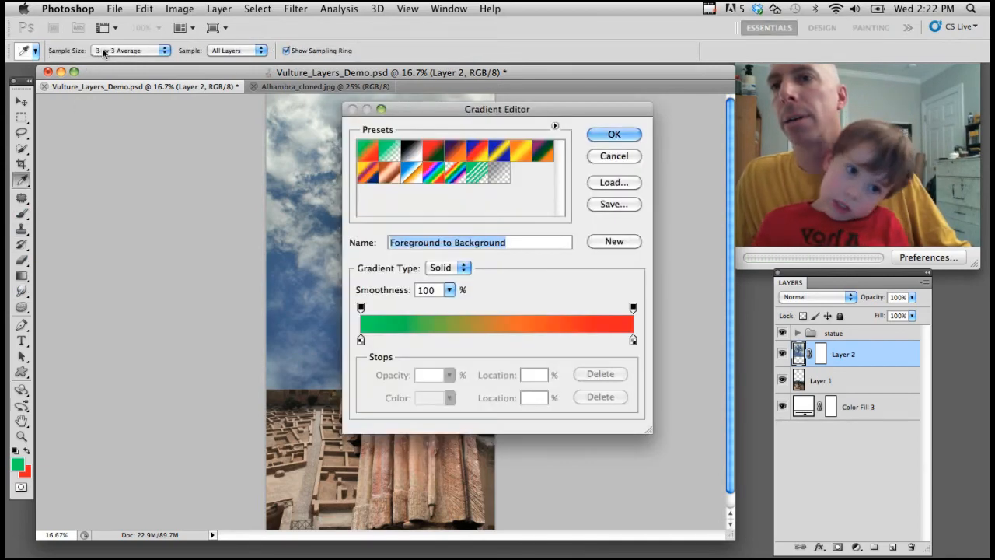
left_click(601, 156)
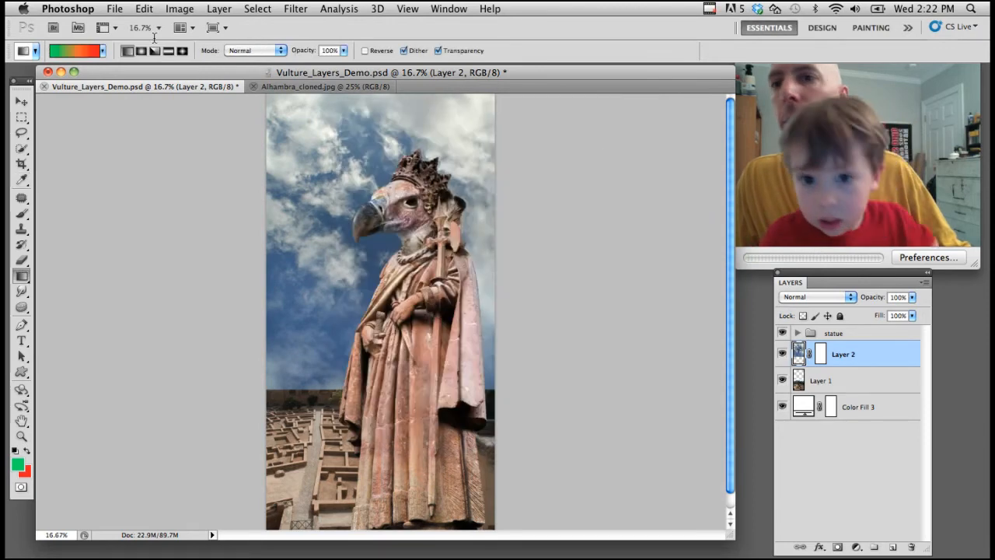
left_click(102, 51)
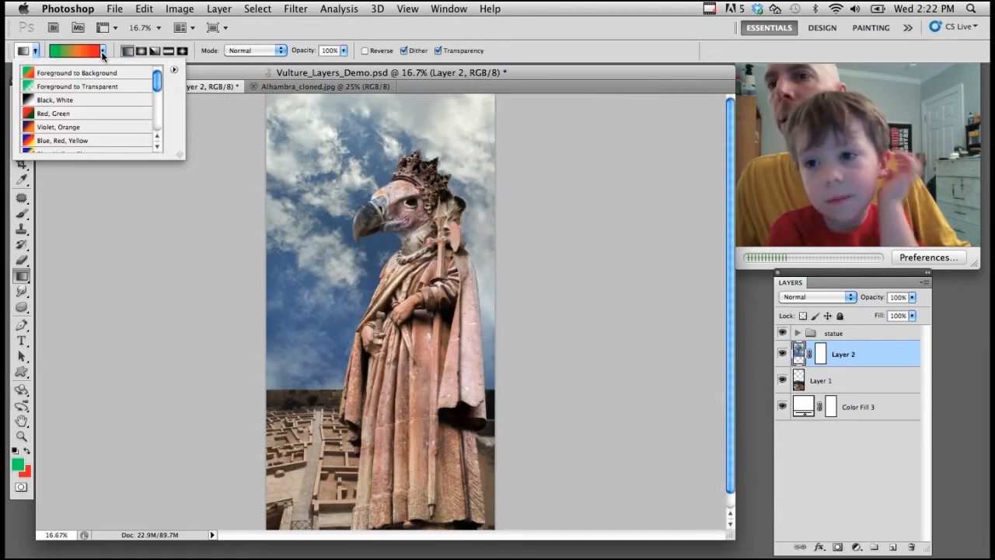
left_click(70, 101)
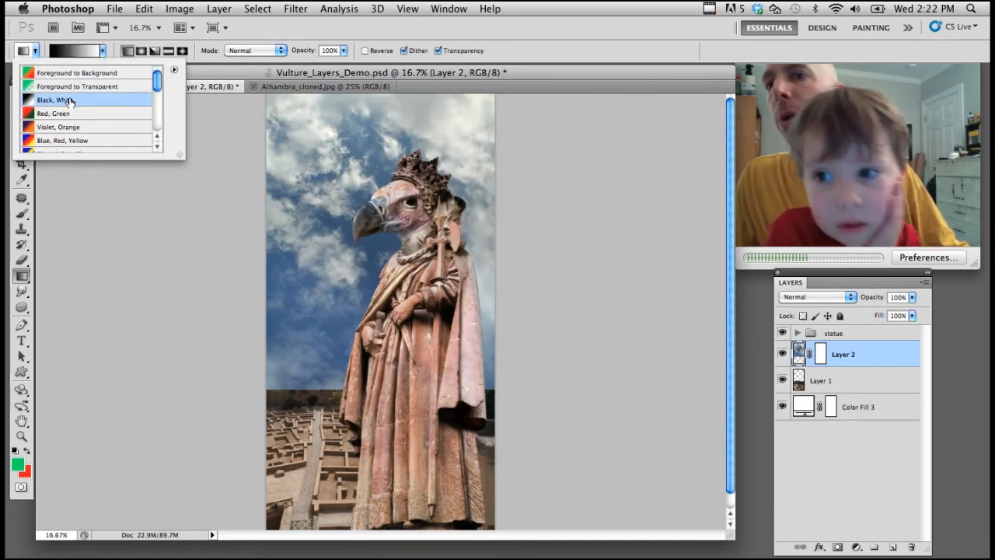
left_click(173, 68)
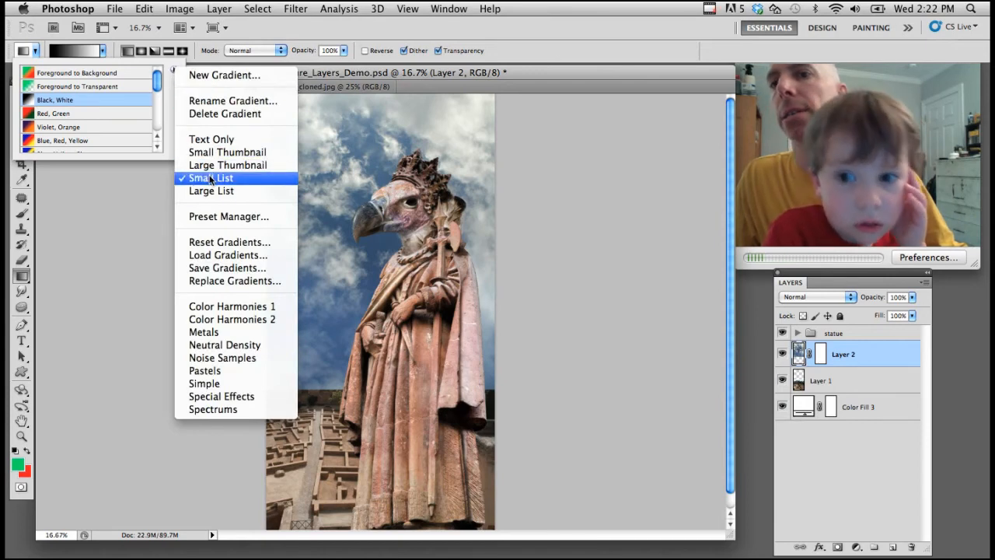
left_click(72, 99)
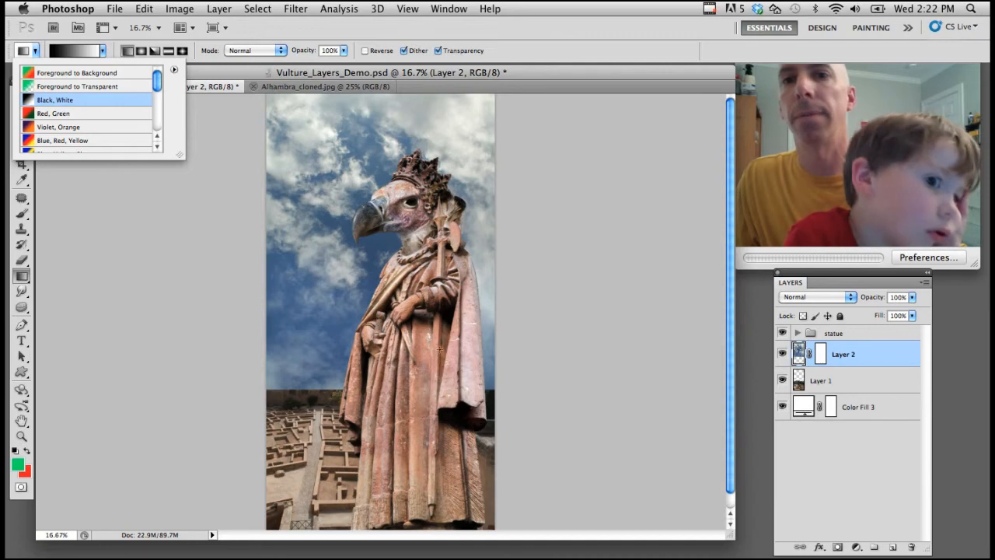
Draw a black-to-white gradient upward on the Layer 2 mask, then redraw it longer from above the horizon to the vulture's head.
left_click(820, 353)
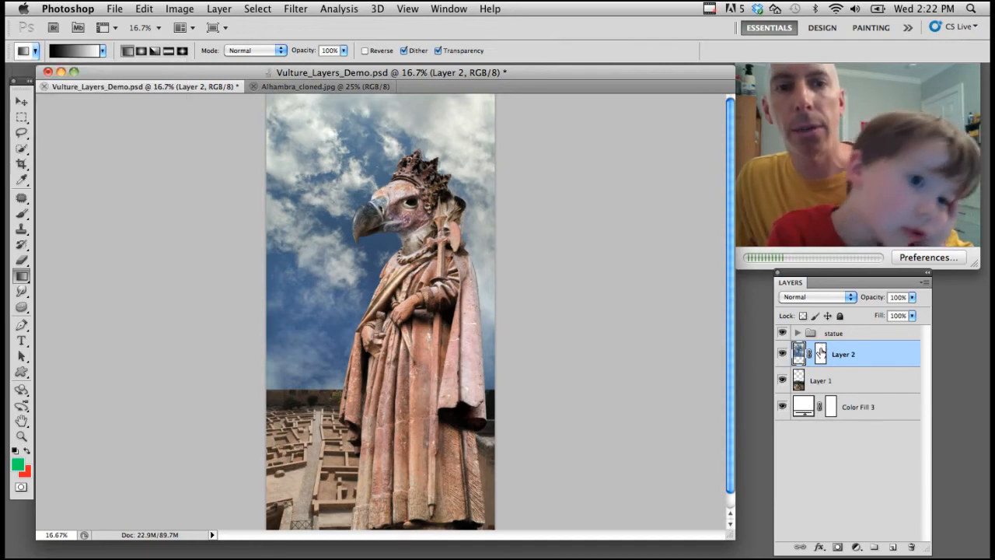
left_click(820, 354)
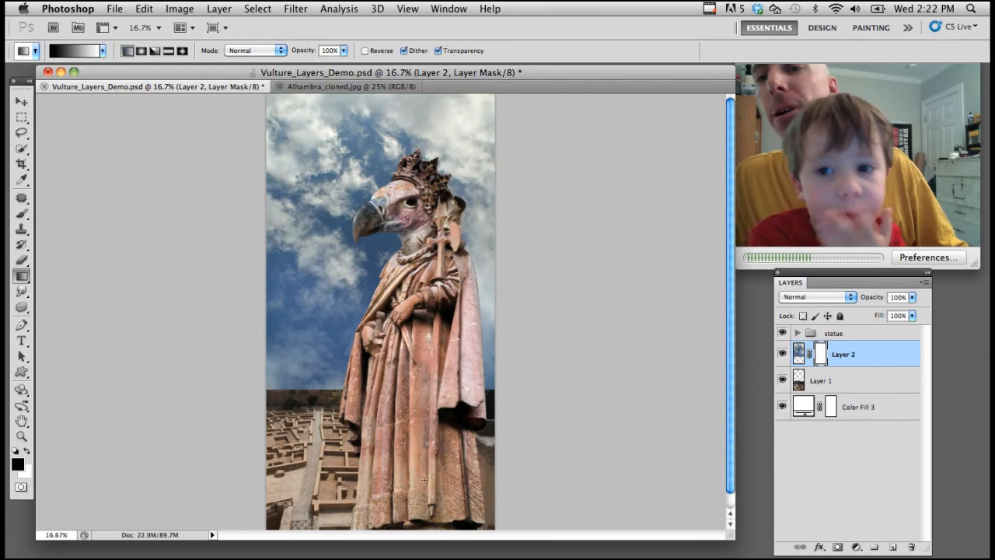
left_click_drag(360, 310, 360, 271)
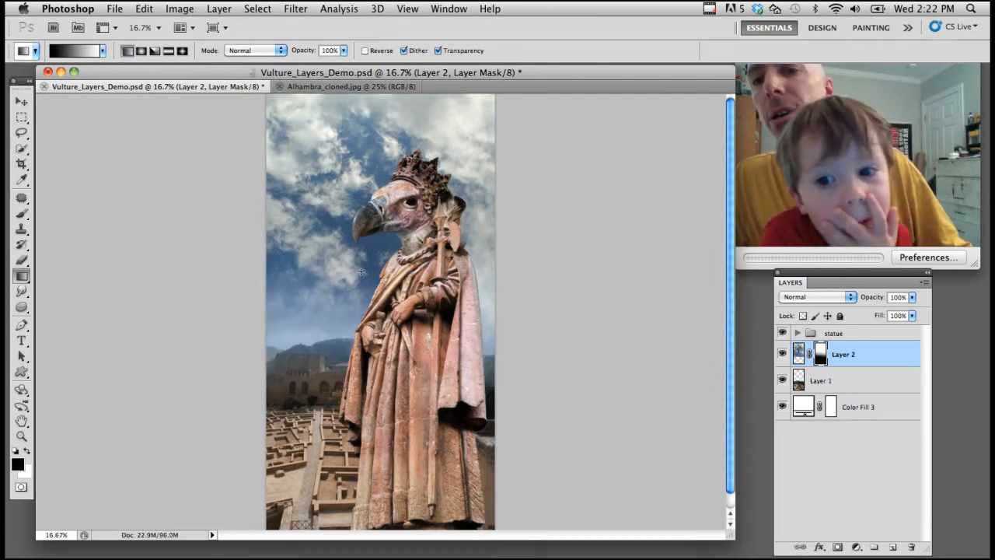
left_click_drag(360, 318, 371, 186)
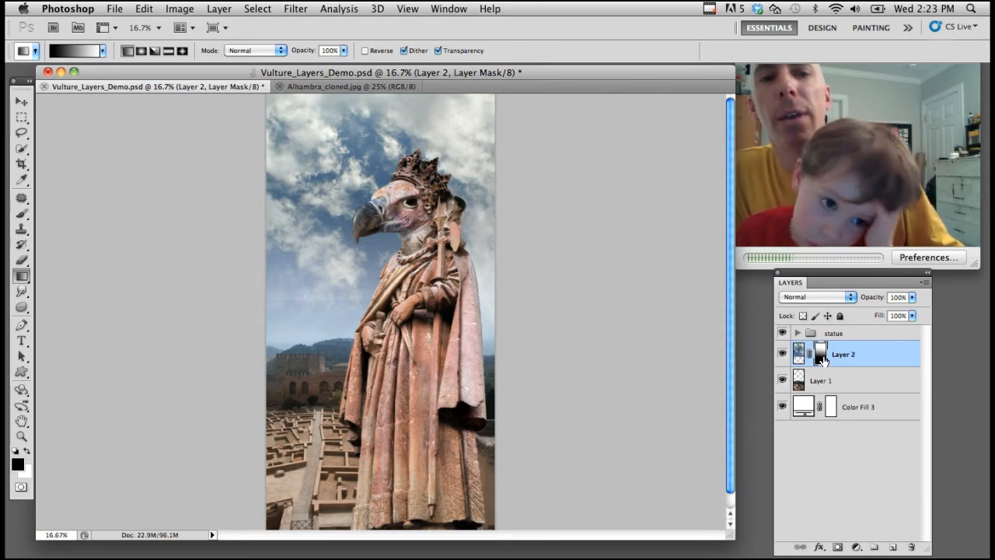
Rename the masked Layer 2 as sky.
left_click(827, 380)
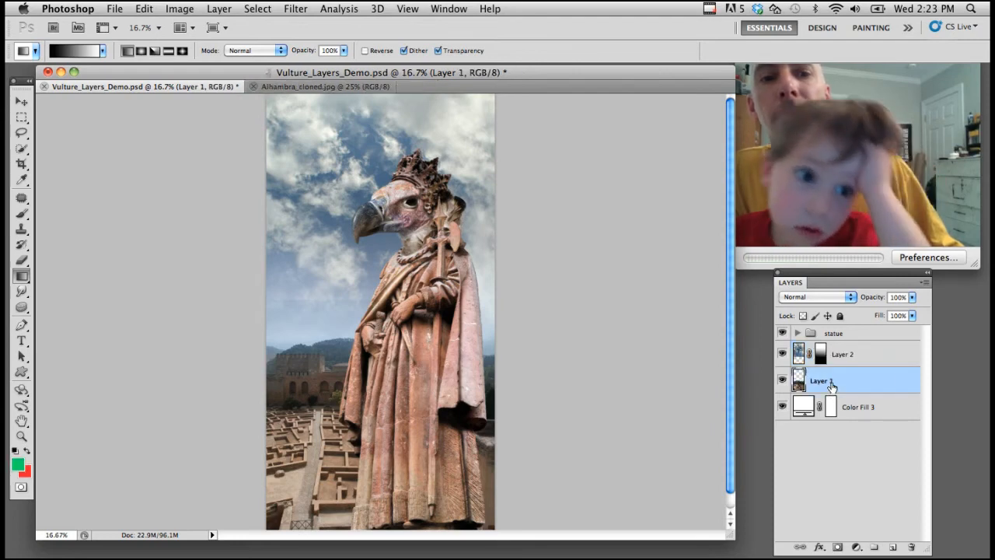
double_click(839, 353)
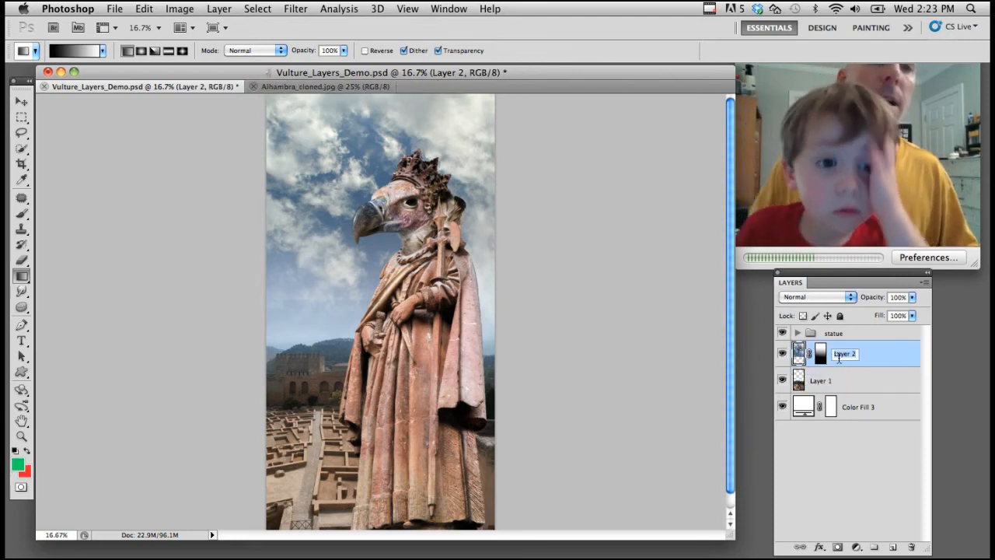
type("sky")
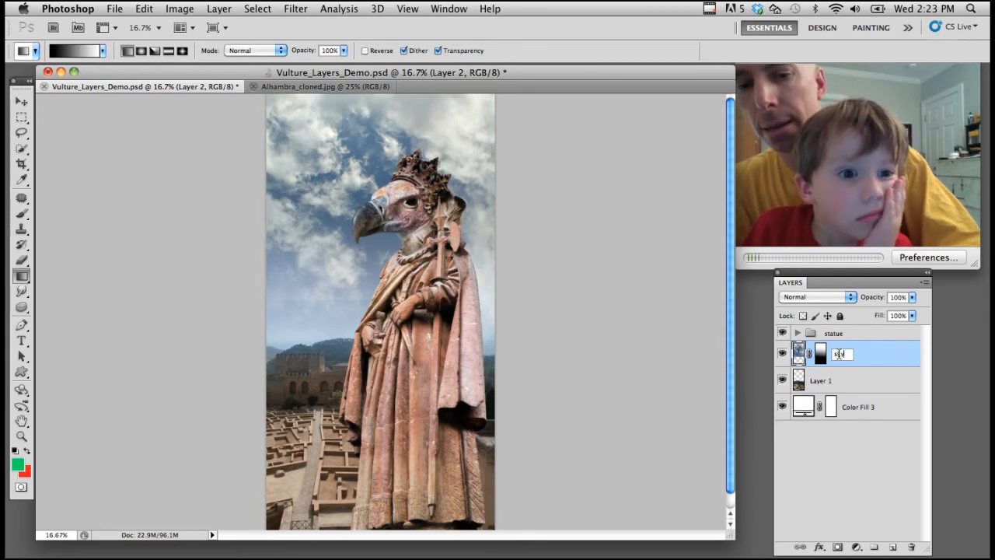
Rename Layer 1 as Alhambra, leaving its layer style unchanged.
double_click(819, 382)
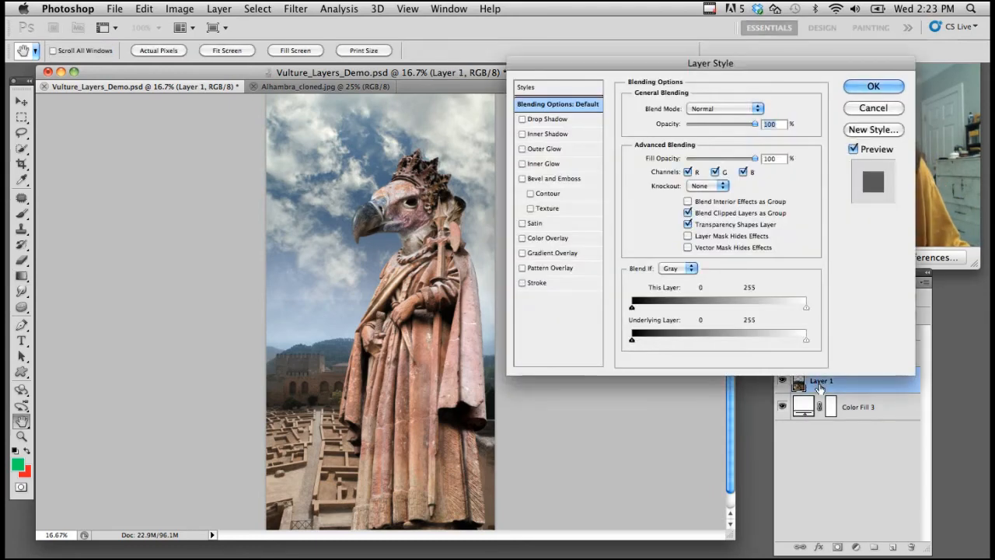
left_click(870, 87)
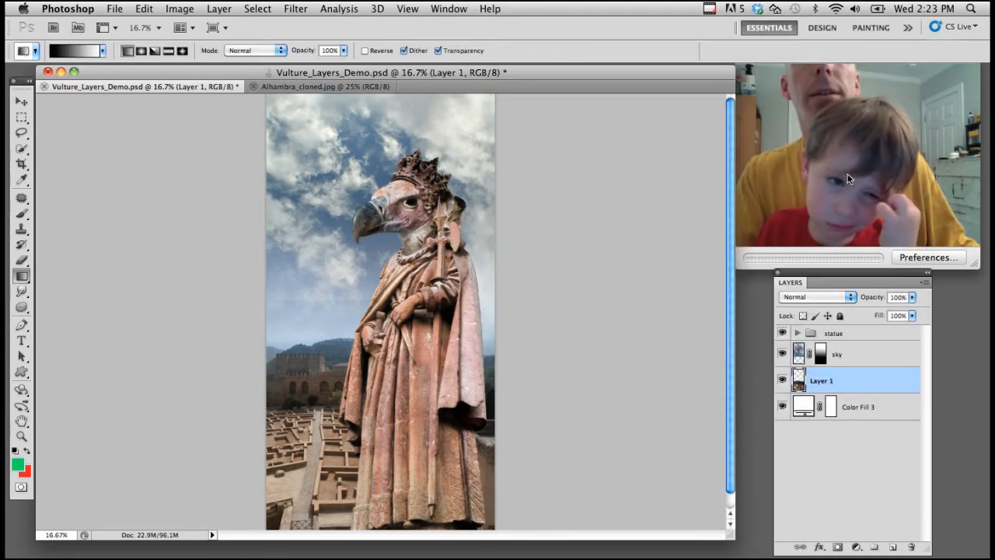
double_click(821, 382)
type("Al")
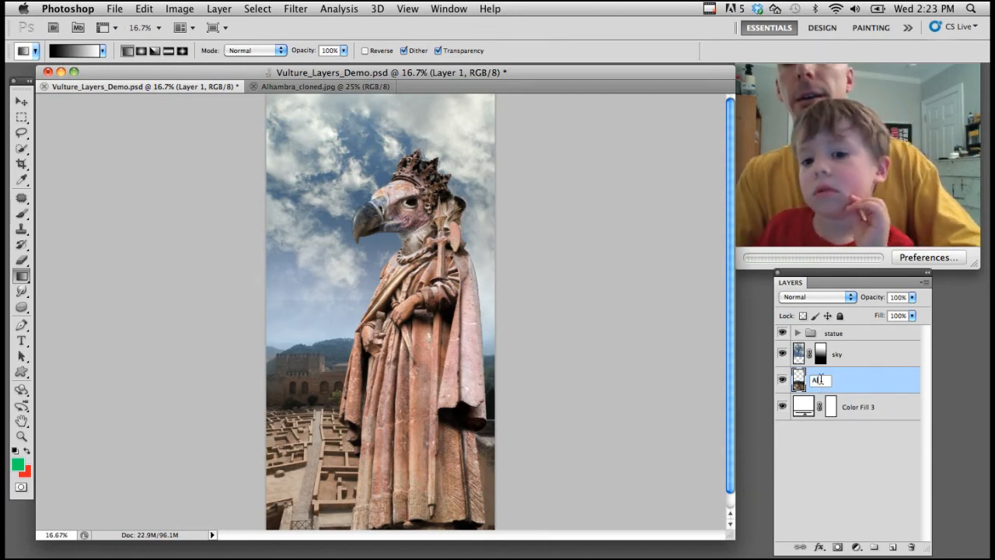
type("hambra")
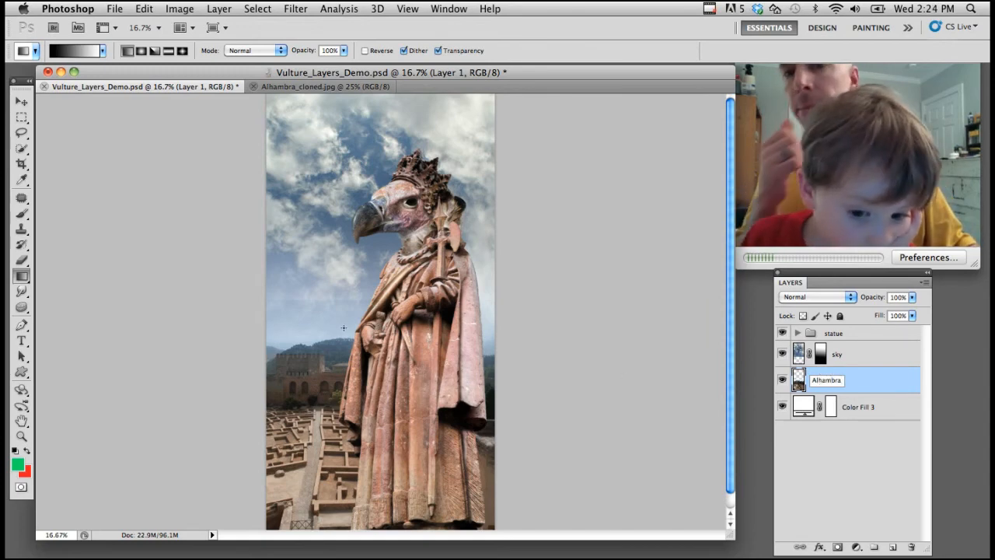
key("Return")
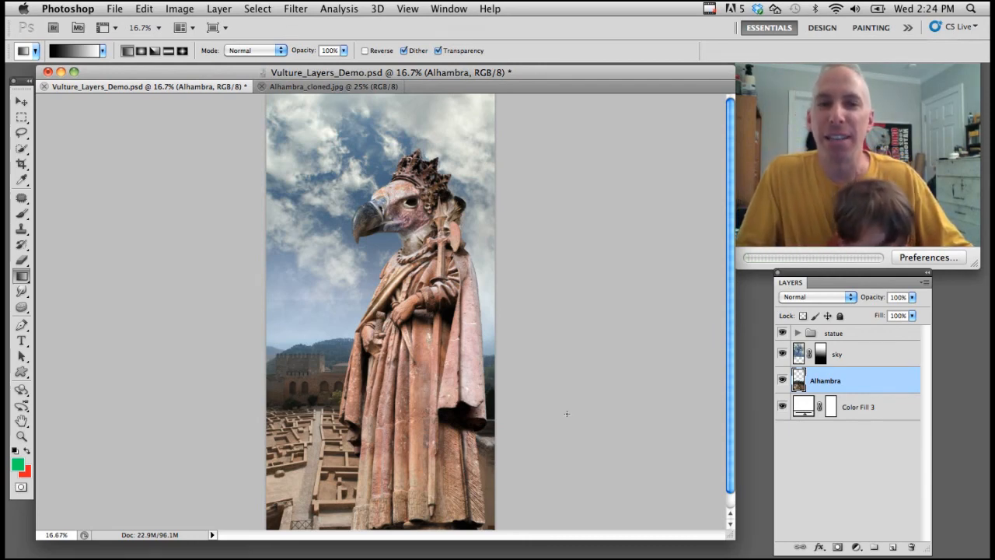
Add a layer mask to the Alhambra layer and paint black on it over the hilltop beside the statue with a 250 px brush.
left_click(838, 547)
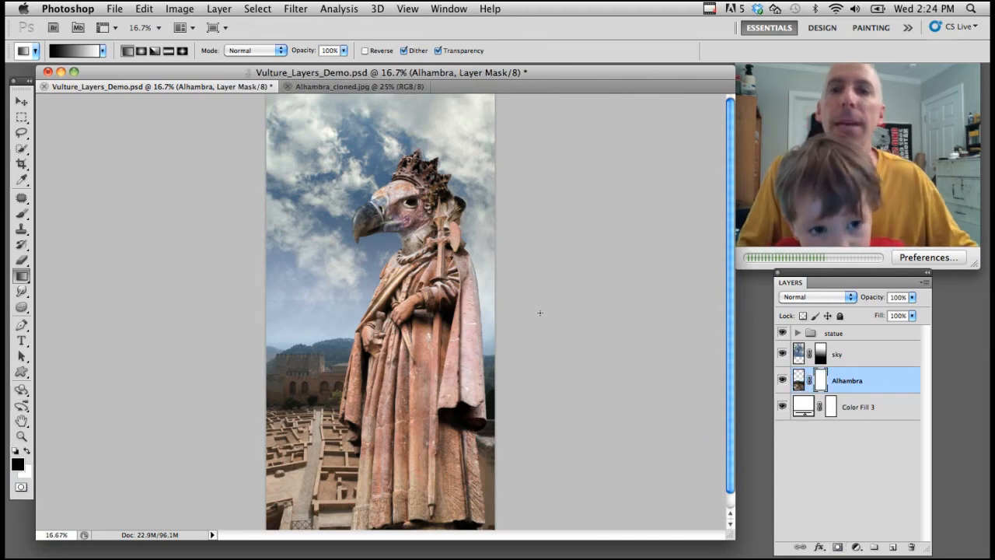
key("super+equal")
key("super+equal")
key("super+equal")
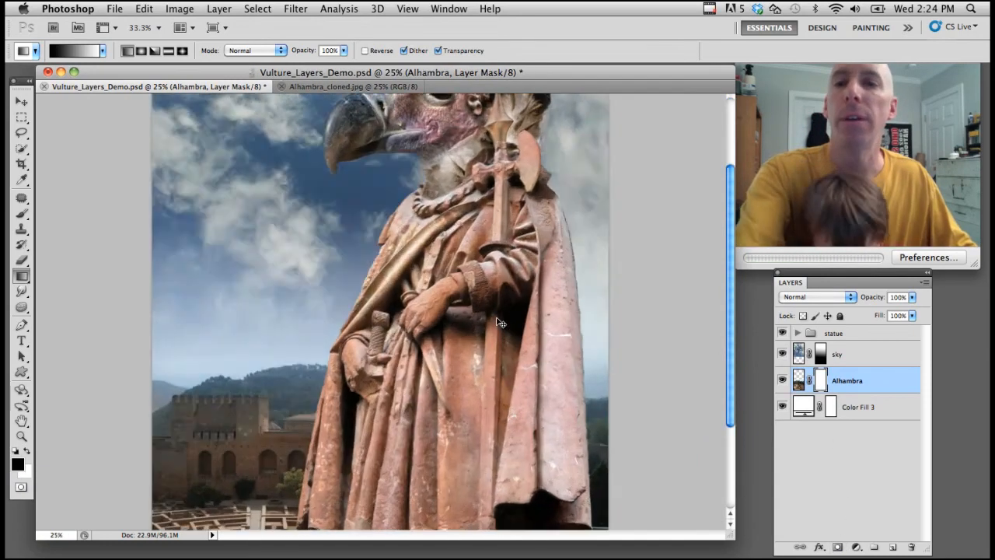
scroll(297, 424, "down", 10)
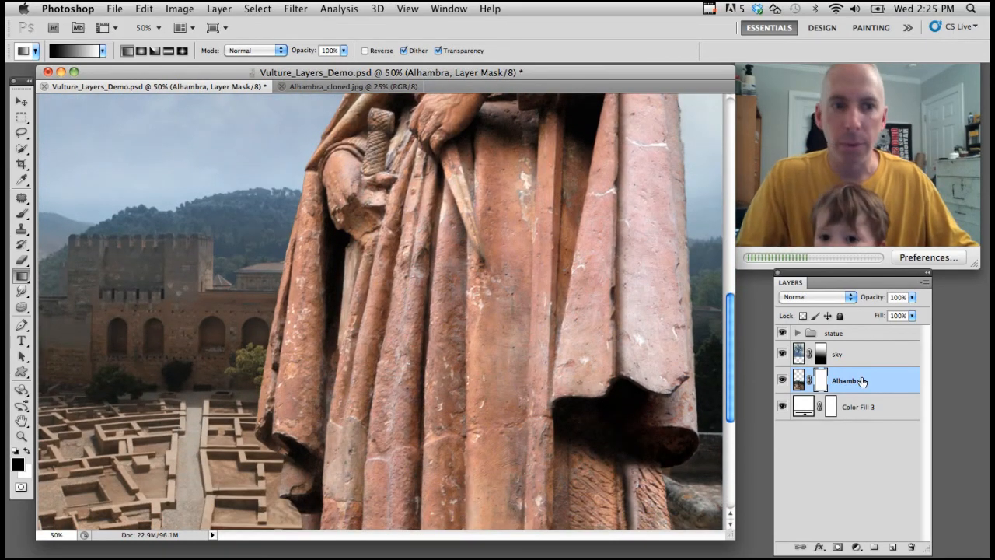
left_click(21, 213)
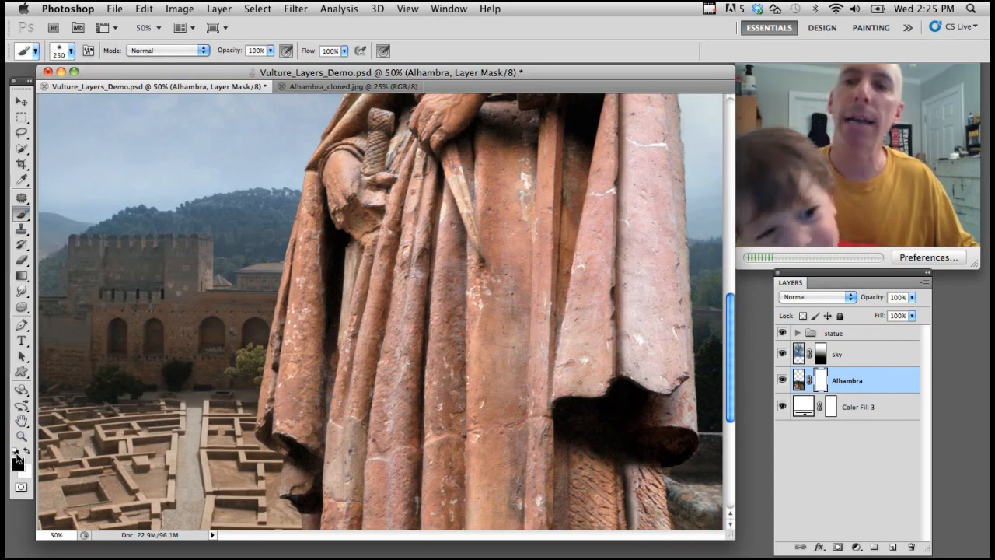
mouse_move(268, 179)
left_mouse_down()
mouse_move(238, 182)
mouse_move(280, 165)
mouse_move(149, 151)
mouse_move(233, 157)
left_mouse_up()
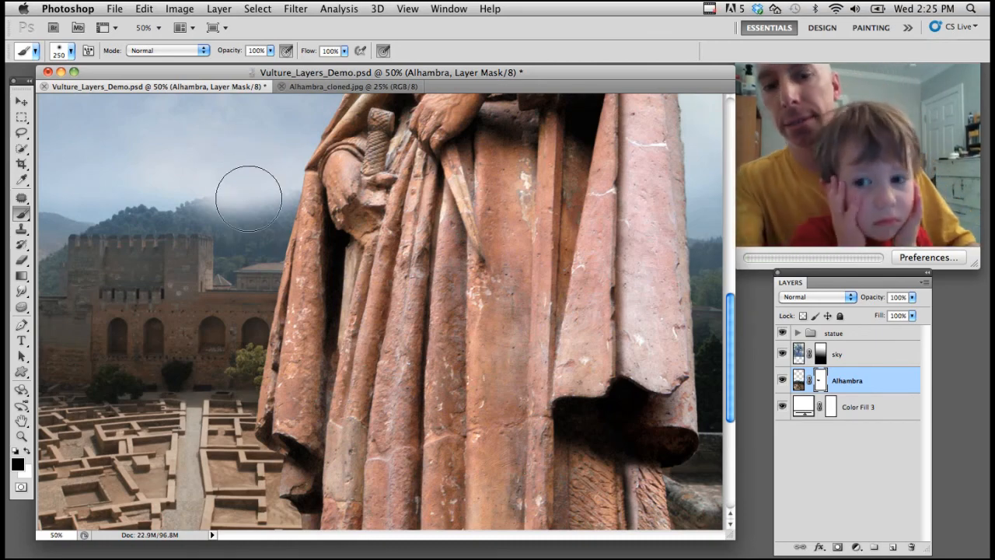
Reduce the brush size to 90 px and paint black on the Alhambra mask along the hill ridge down to the fortress roofline.
key("bracketleft")
key("bracketleft")
key("bracketleft")
key("bracketleft")
key("bracketleft")
key("bracketleft")
mouse_move(288, 195)
left_mouse_down()
mouse_move(69, 207)
mouse_move(285, 205)
mouse_move(286, 243)
mouse_move(196, 207)
mouse_move(23, 219)
mouse_move(182, 155)
mouse_move(319, 158)
mouse_move(153, 136)
mouse_move(17, 137)
left_mouse_up()
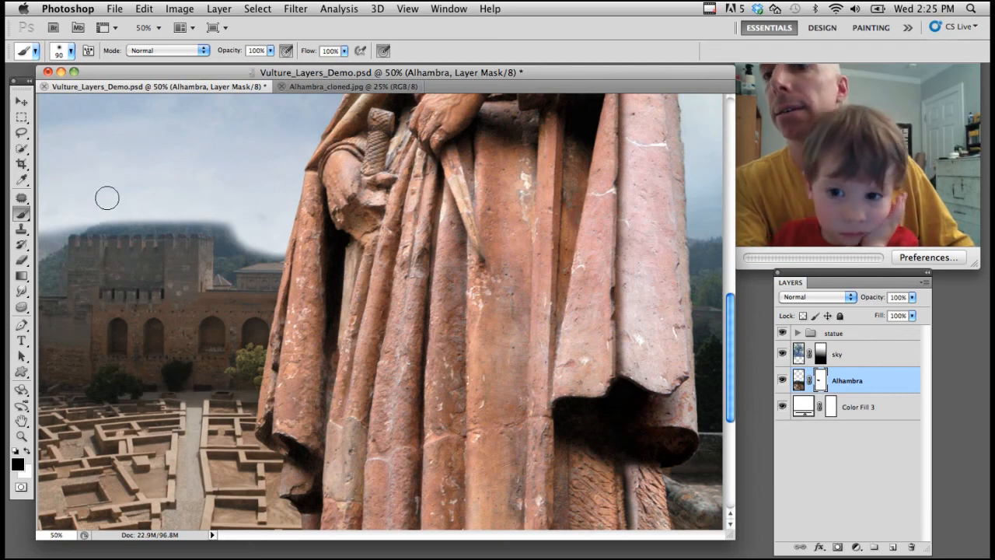
Paint a black stroke across the fortress tower on the Alhambra mask, then restore the tower and hills by painting with white.
mouse_move(231, 205)
left_mouse_down()
mouse_move(102, 207)
mouse_move(234, 207)
mouse_move(160, 290)
left_mouse_up()
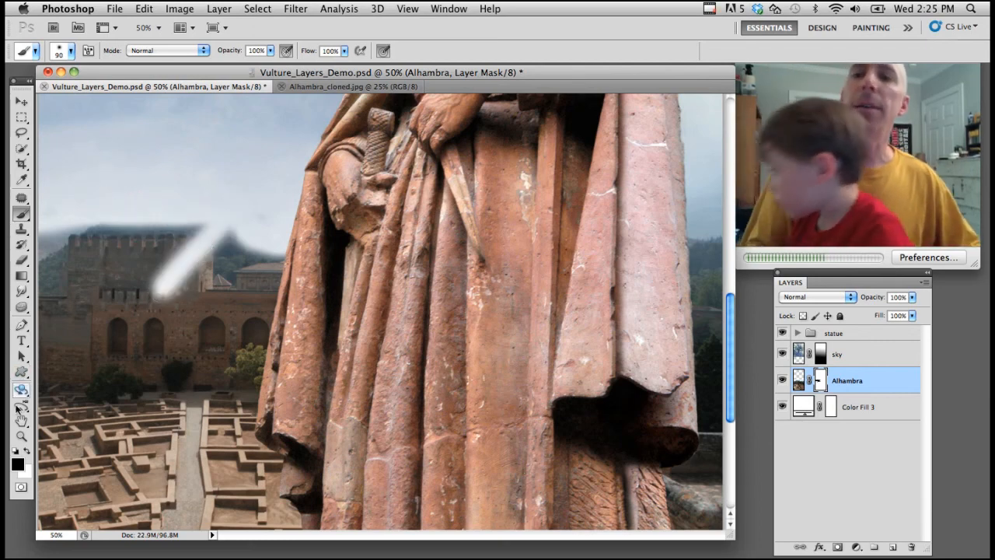
left_click(26, 452)
mouse_move(147, 271)
left_mouse_down()
mouse_move(177, 279)
mouse_move(199, 264)
mouse_move(261, 176)
mouse_move(302, 203)
mouse_move(223, 272)
mouse_move(276, 261)
mouse_move(250, 186)
mouse_move(286, 178)
mouse_move(90, 238)
mouse_move(160, 174)
mouse_move(120, 193)
mouse_move(351, 165)
mouse_move(205, 180)
mouse_move(87, 208)
mouse_move(186, 164)
left_mouse_up()
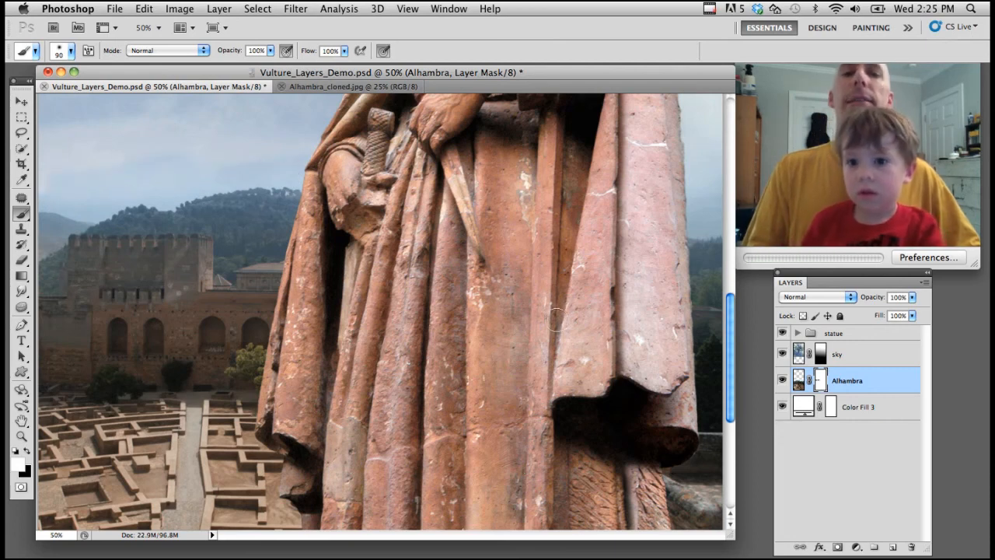